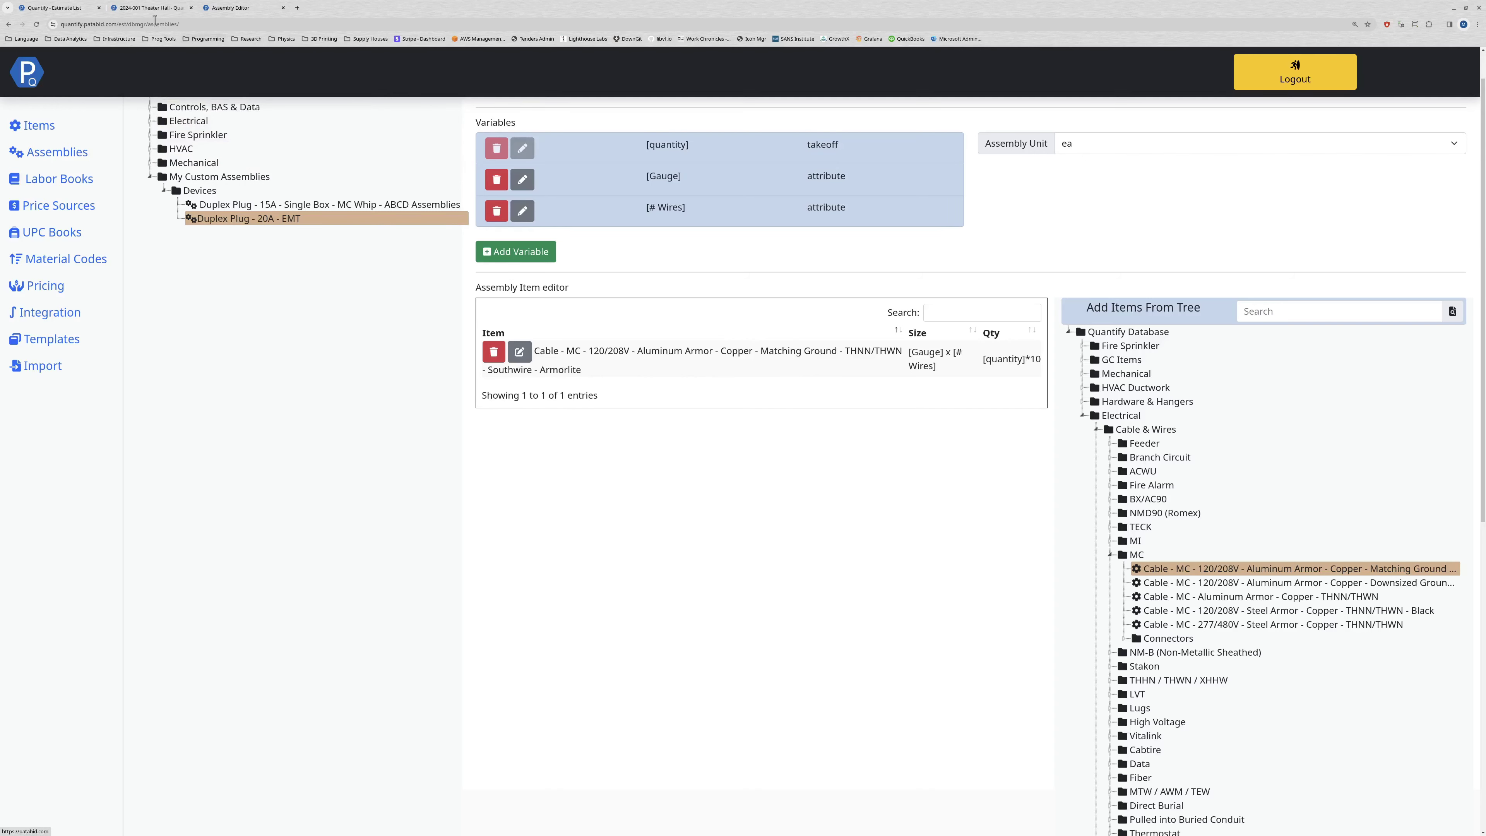
left_click(151, 8)
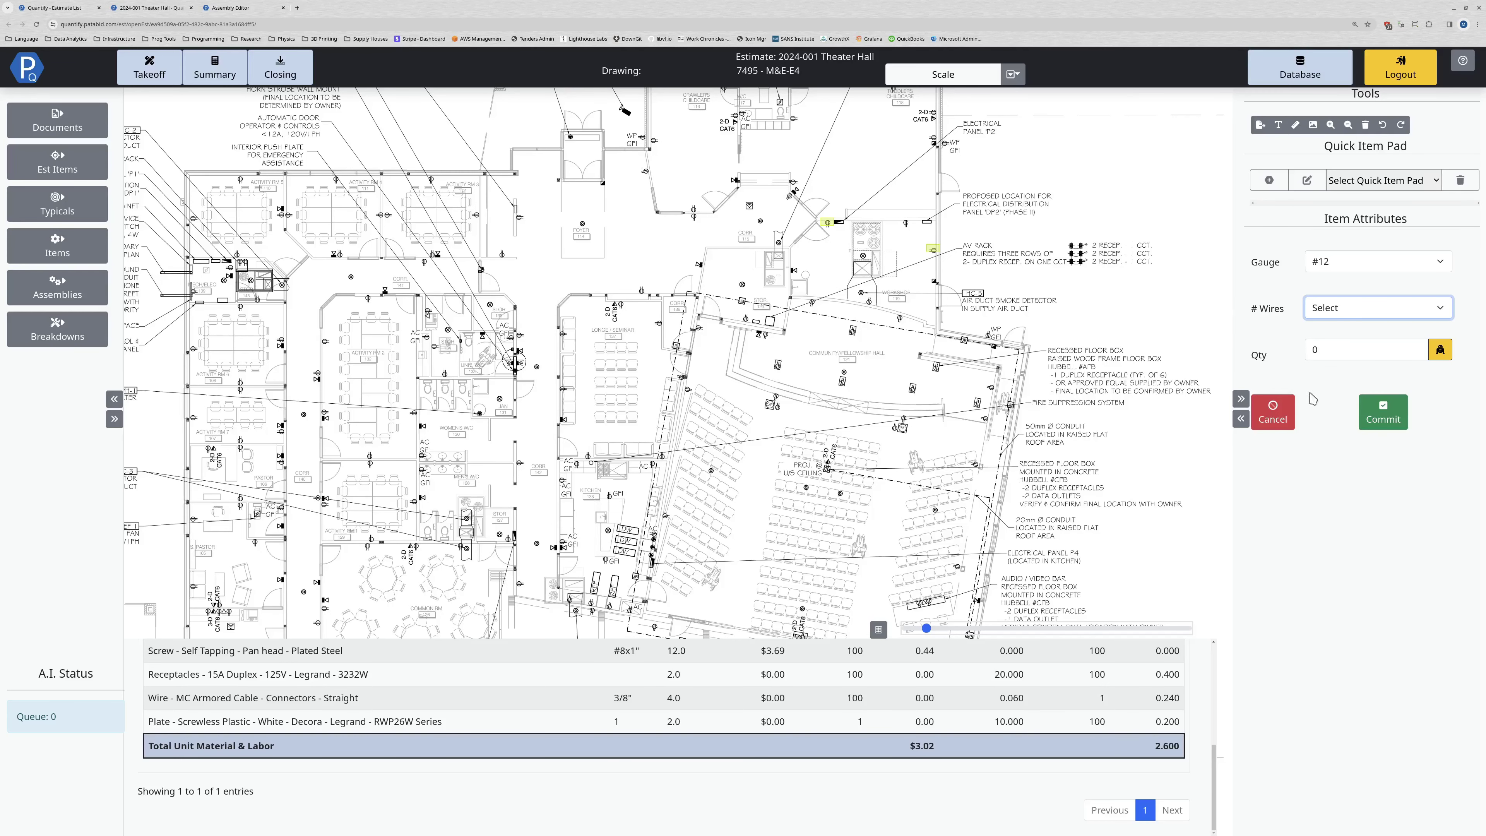
left_click(1284, 420)
left_click(58, 288)
left_click(326, 451)
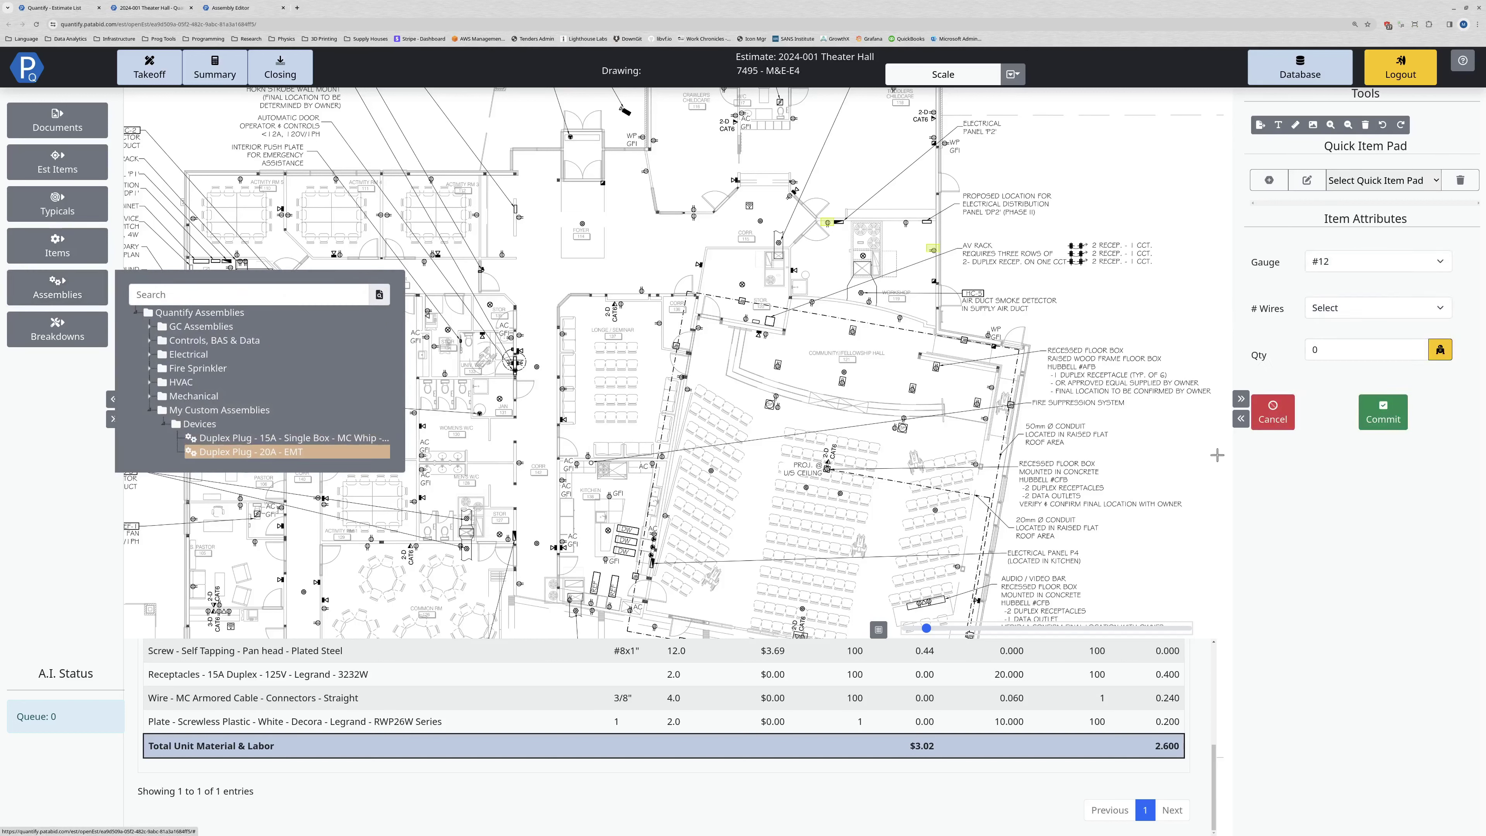
left_click(1372, 265)
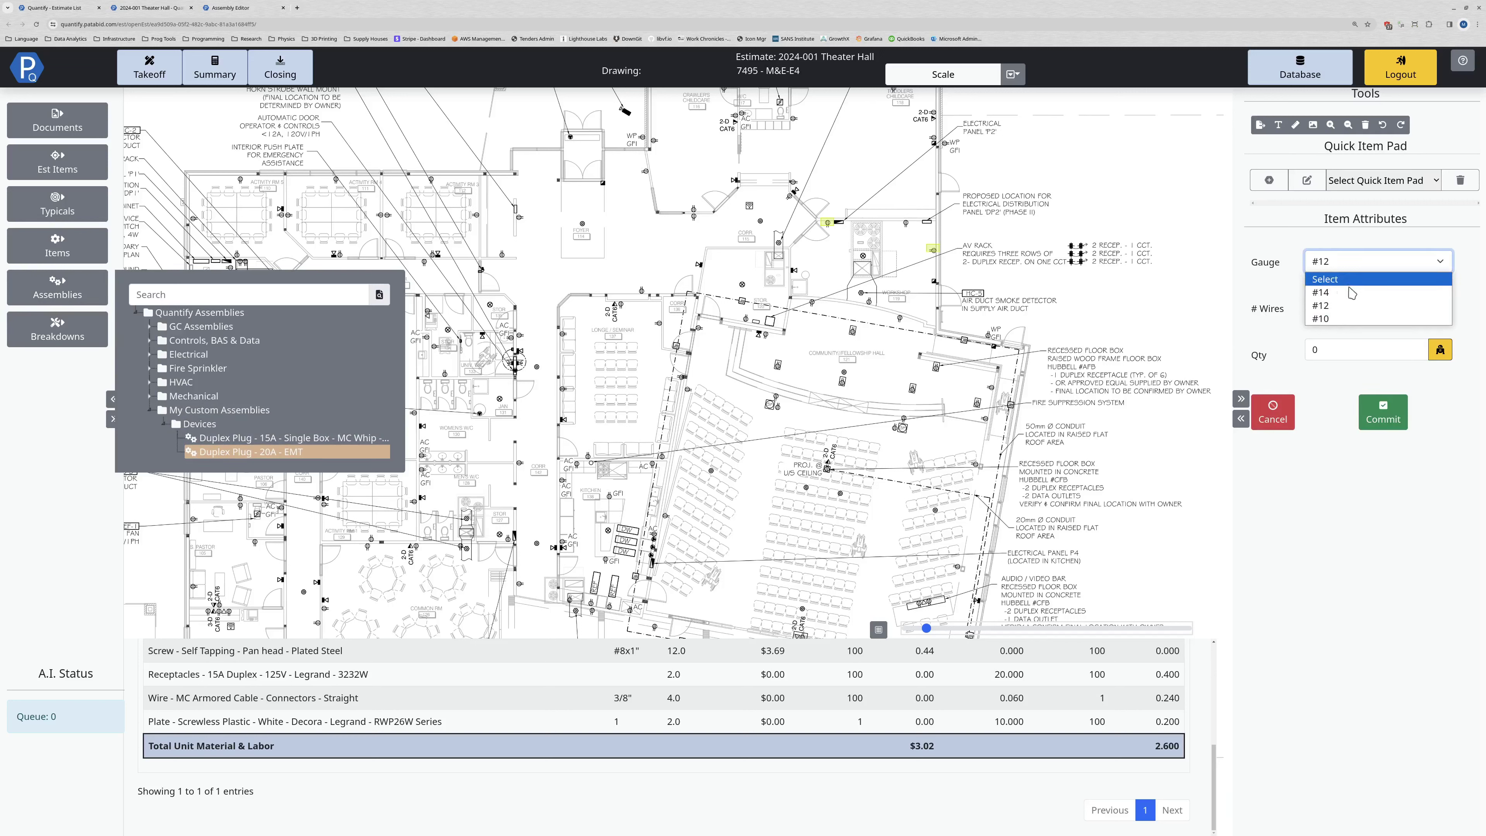
left_click(1279, 284)
left_click(1346, 308)
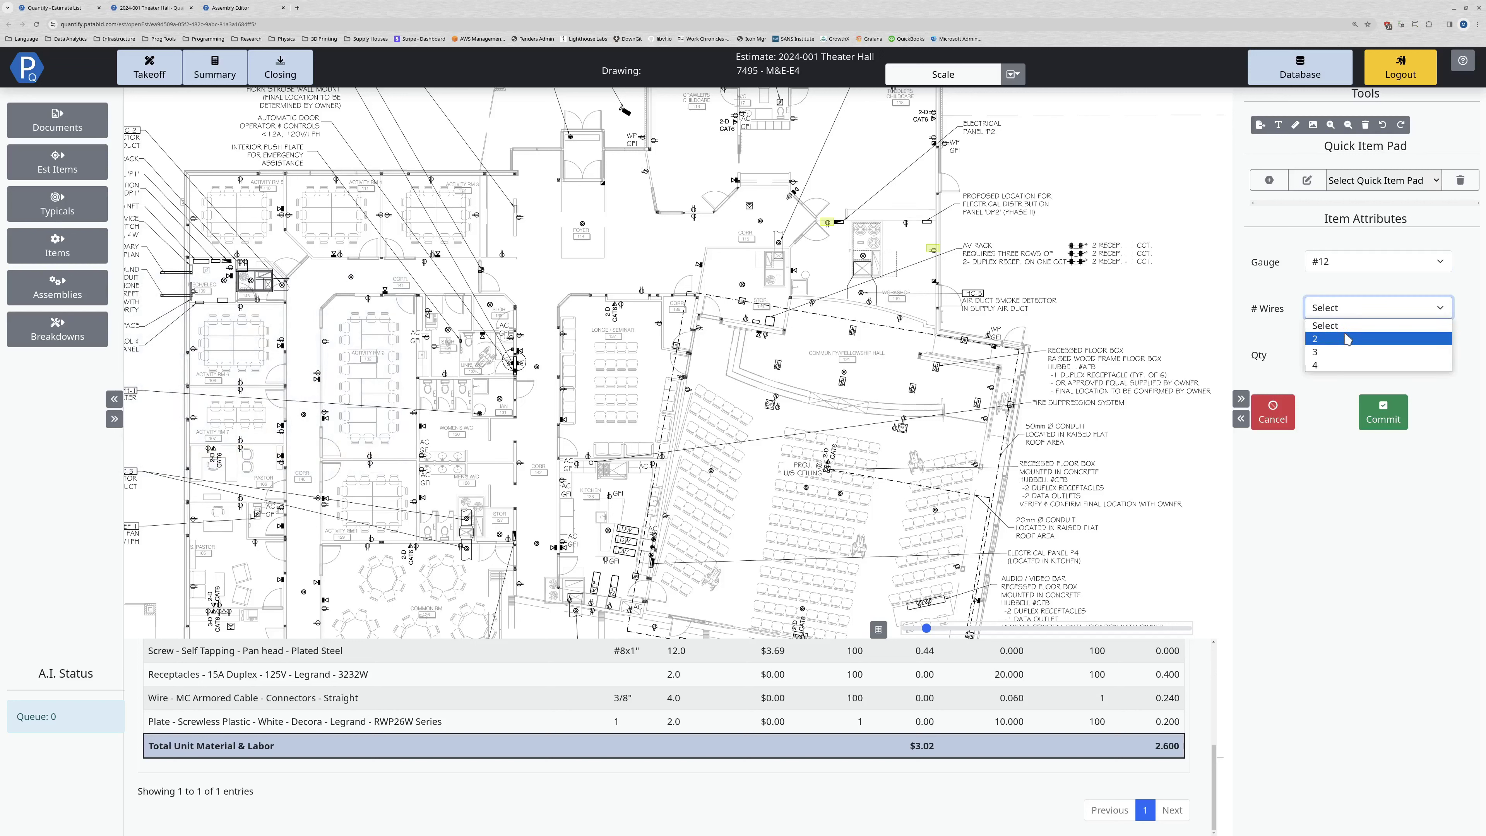
left_click(1356, 311)
left_click(1283, 411)
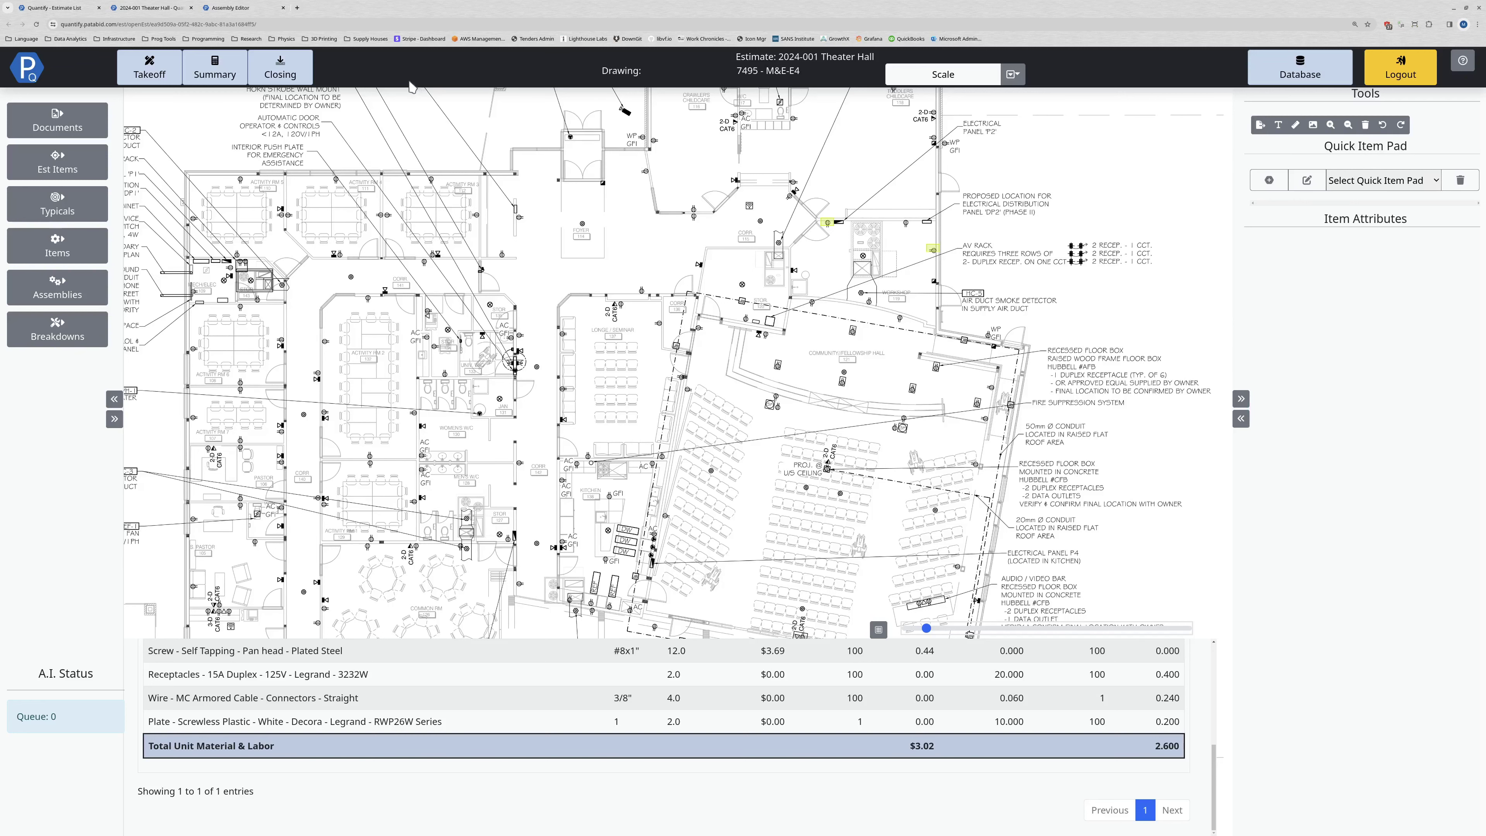
left_click(231, 8)
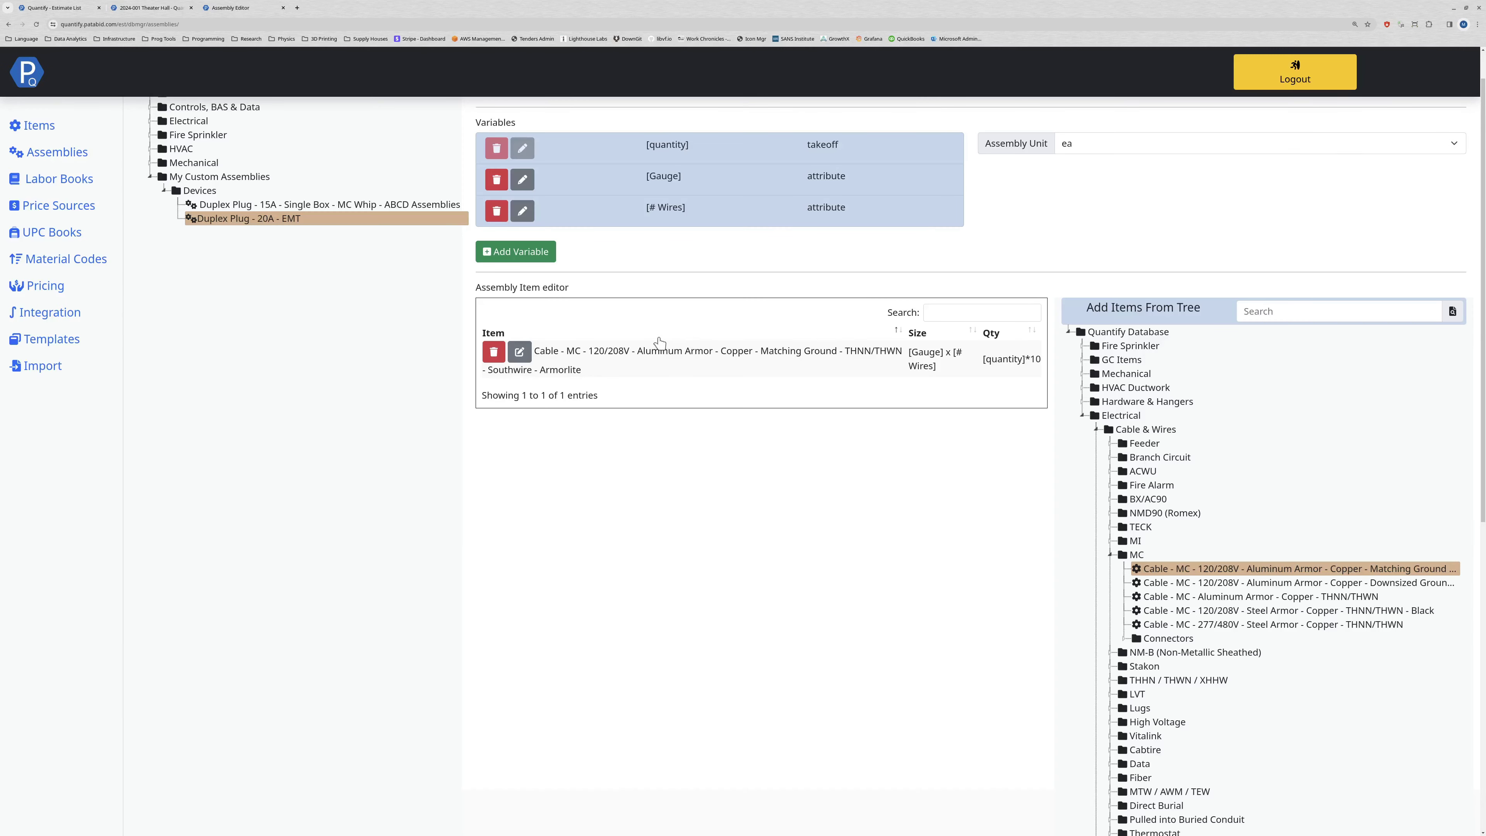
Delete the MC cable item and choose THHN 167°F/75°C wire from the THHN / THWN / XHHW folder.
left_click(493, 355)
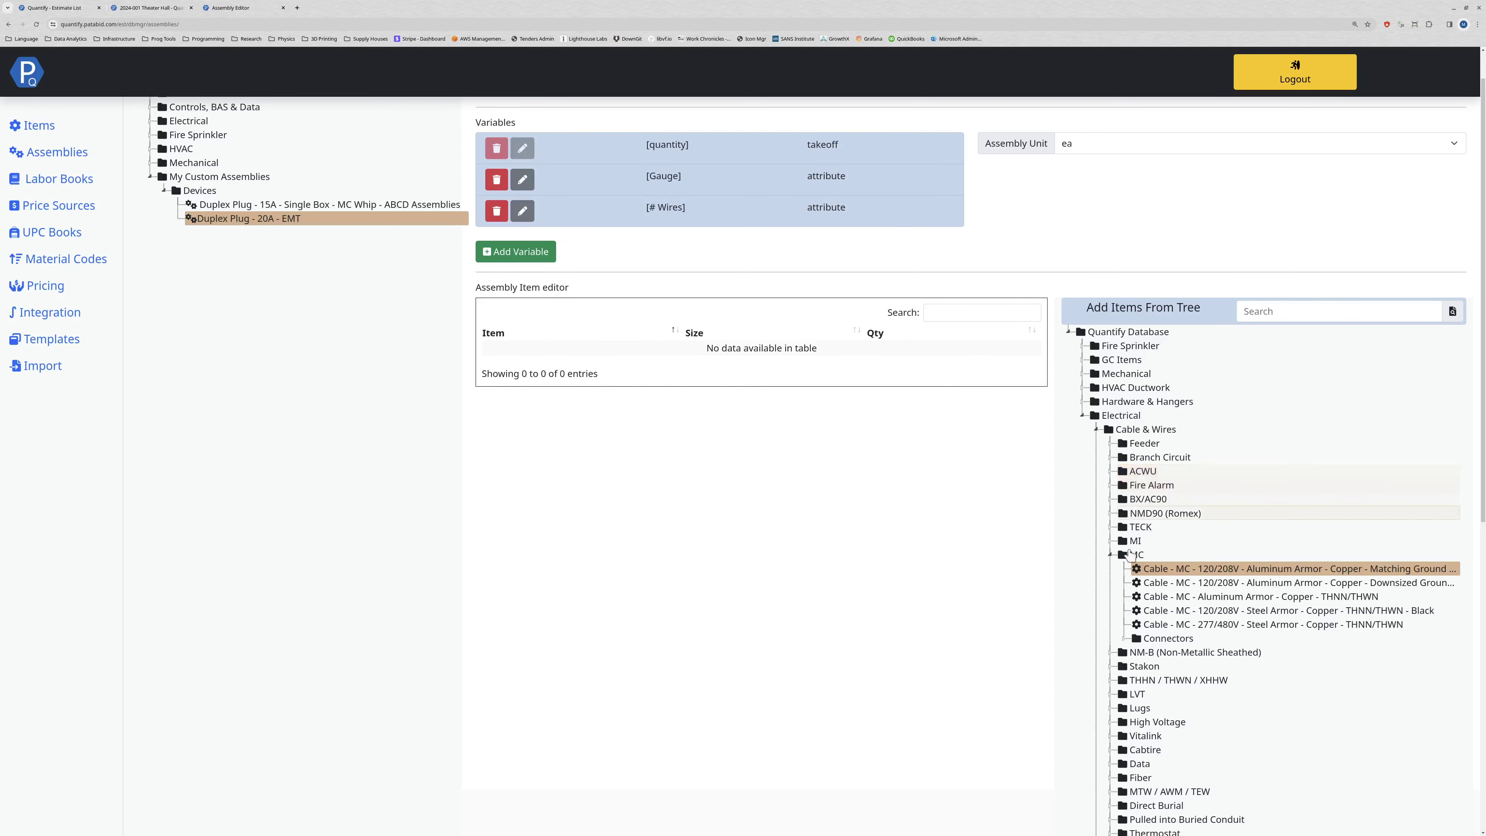
scroll(1132, 550, "down", 1)
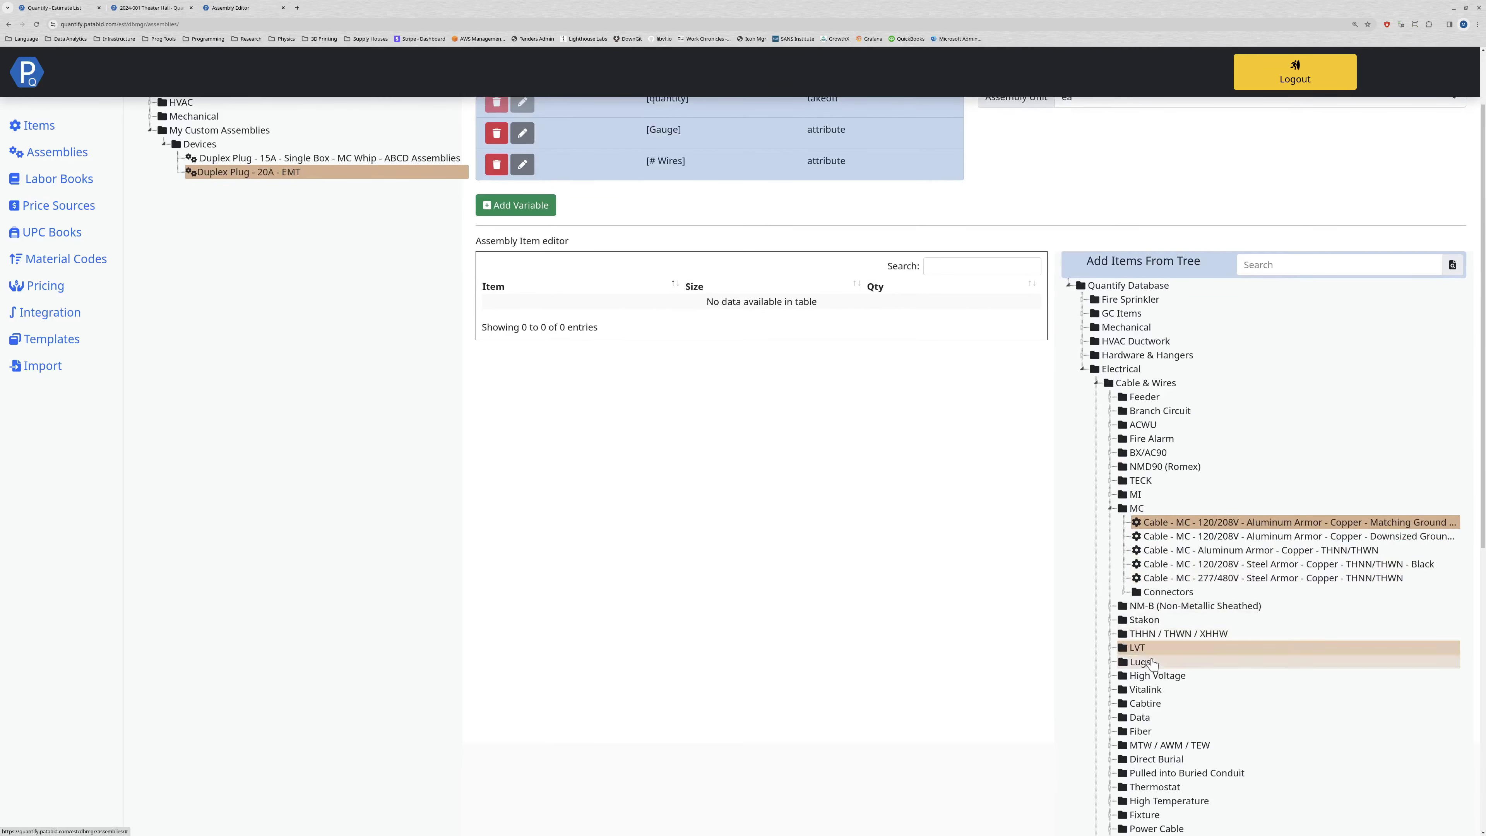
left_click(1111, 634)
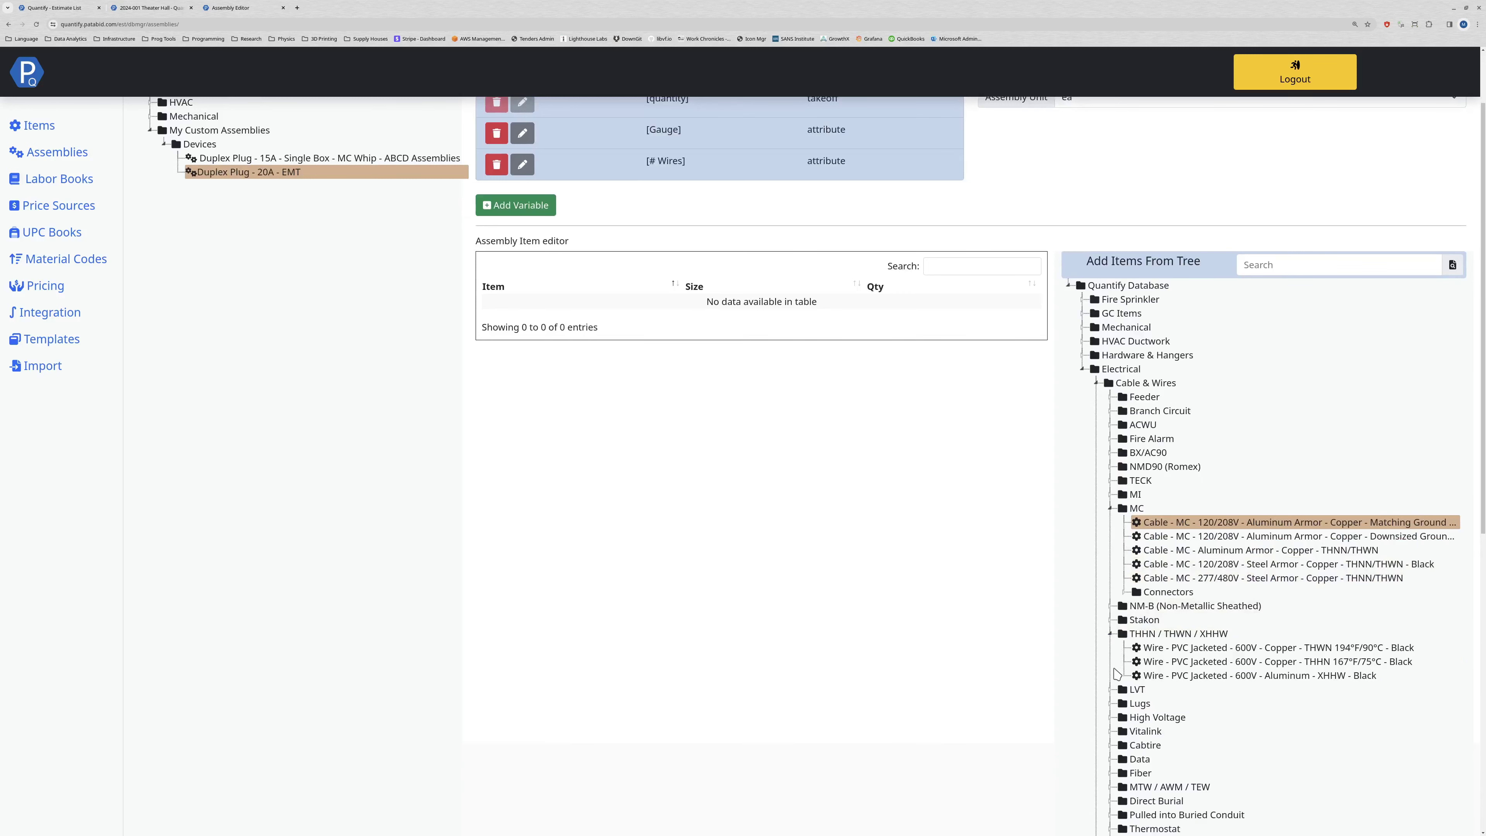
left_click(1211, 650)
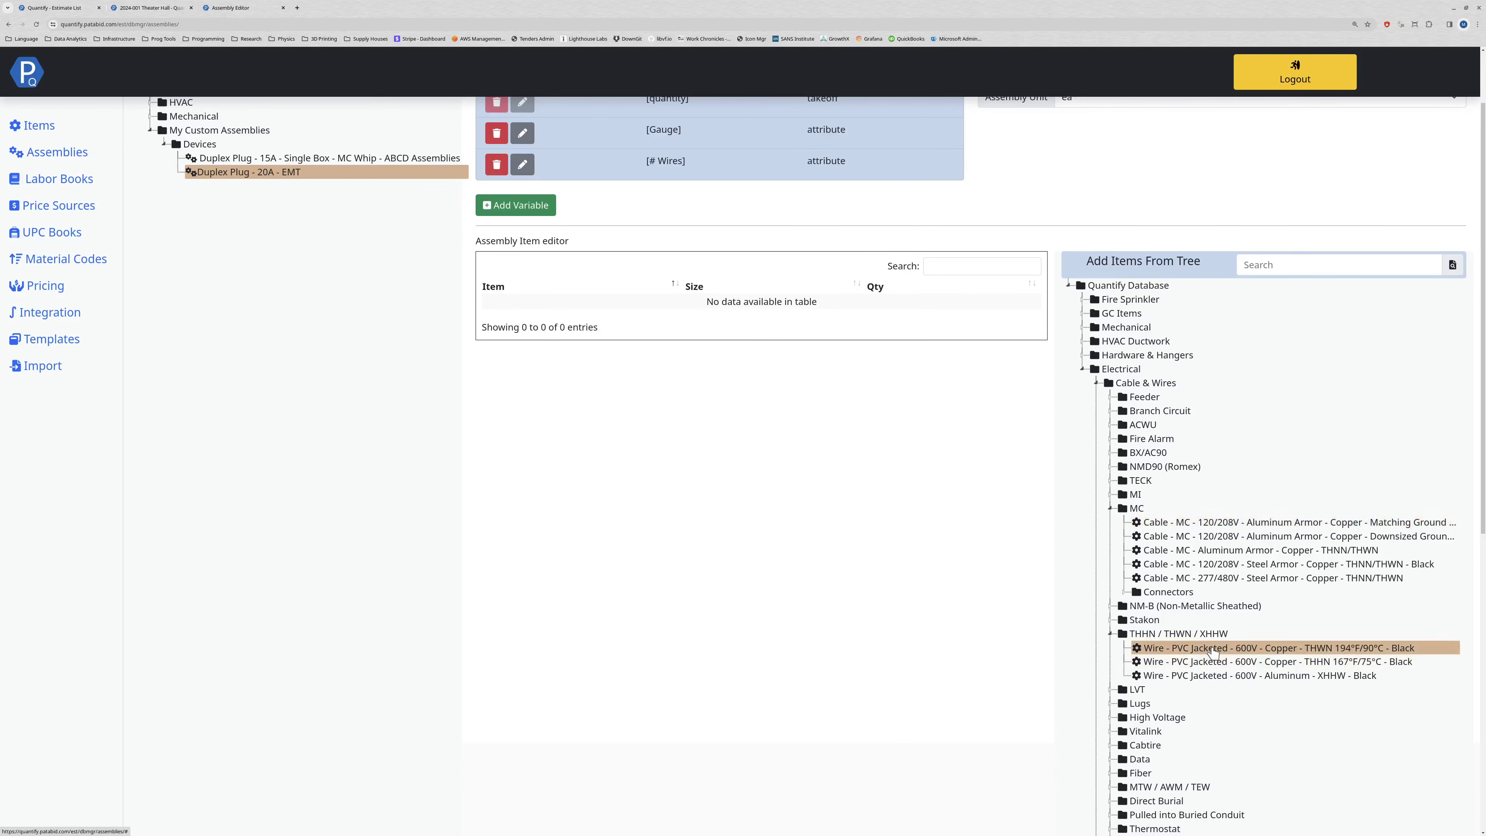
double_click(1218, 662)
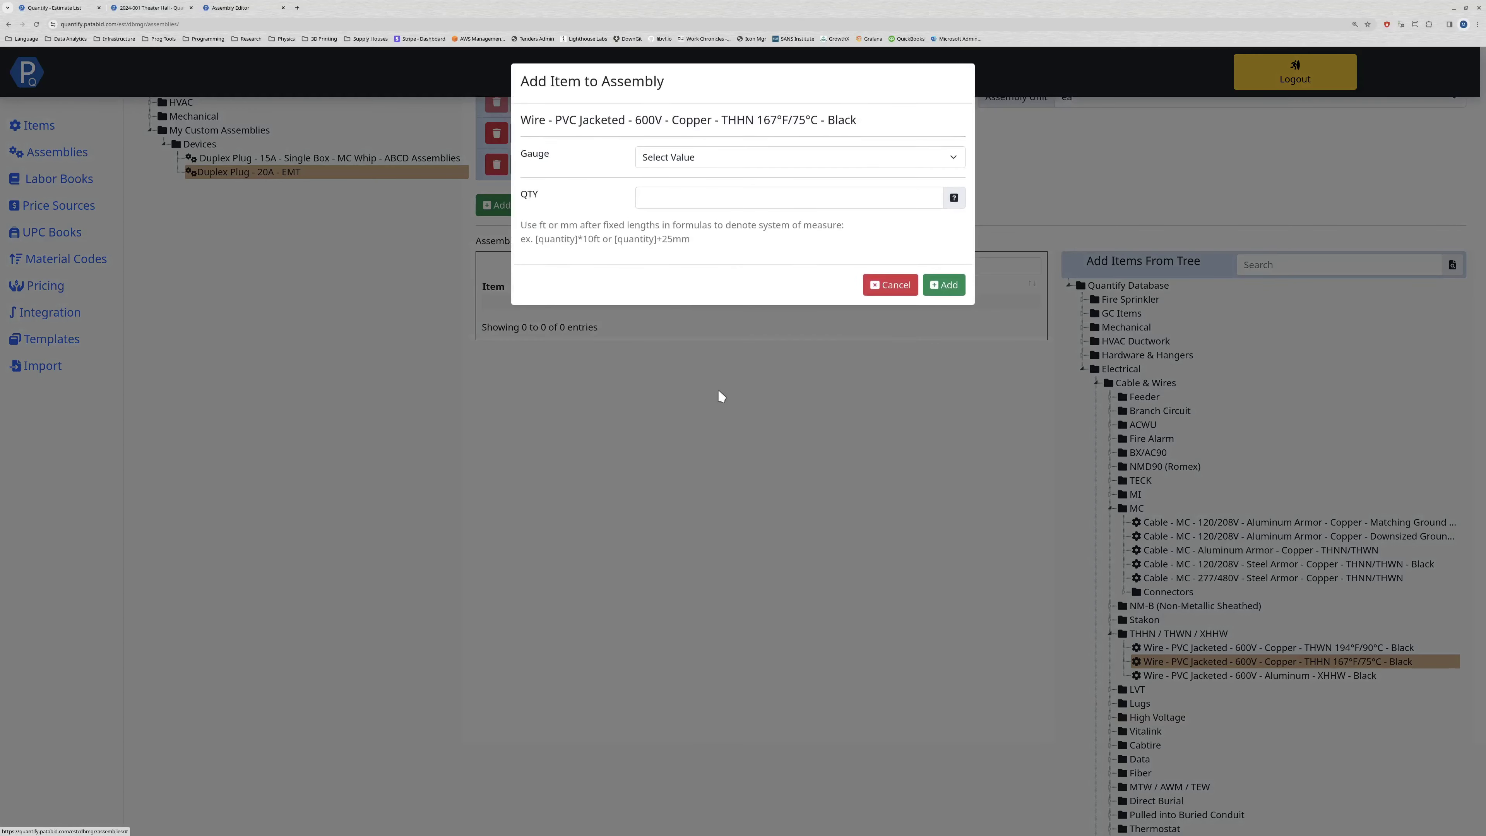
Add the THHN wire with Gauge set to Variable - [Gauge] and quantity =[quantity]*10*[# Wires].
left_click(694, 157)
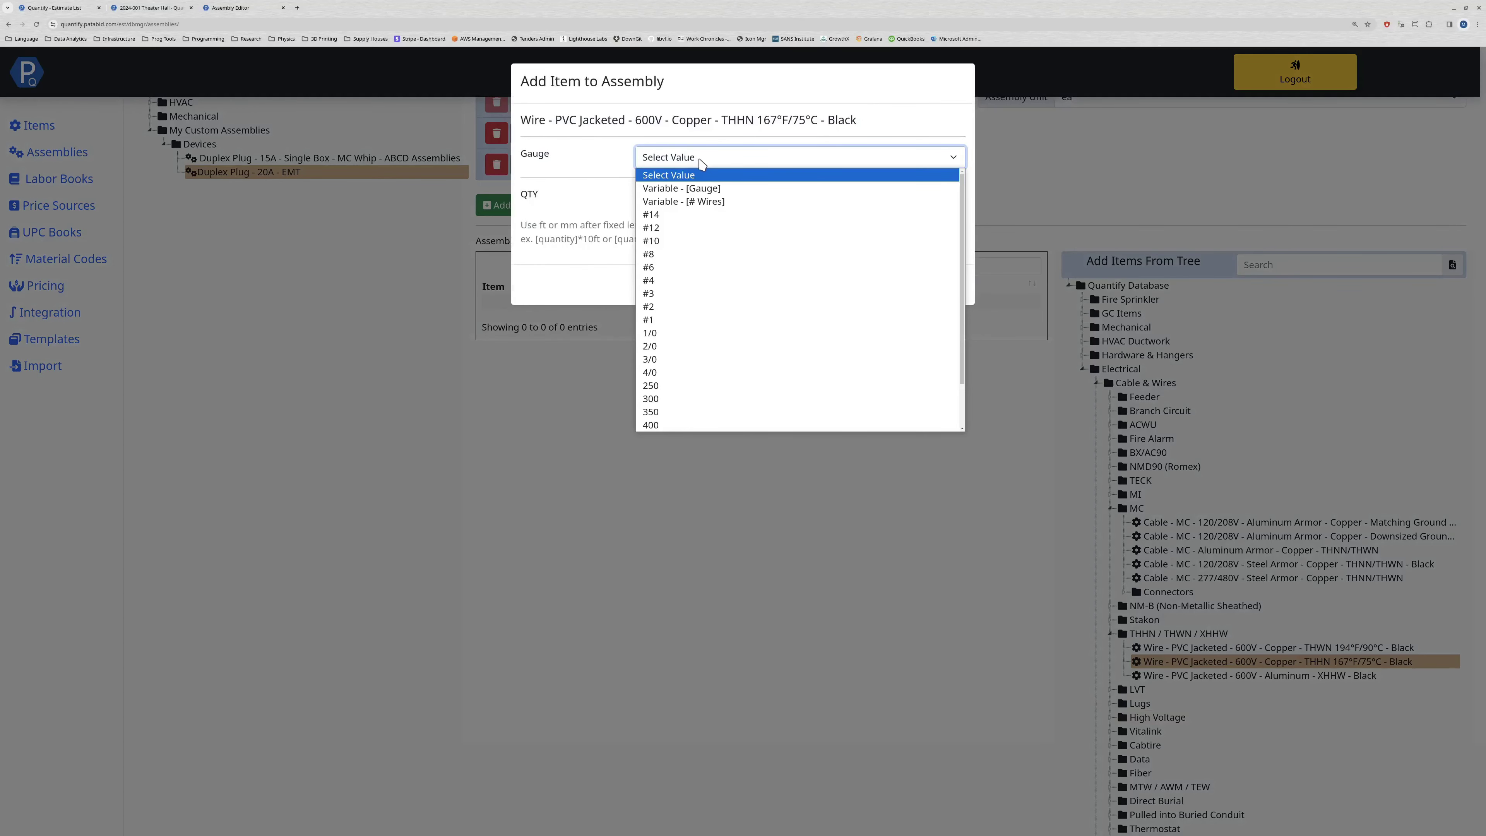
left_click(711, 189)
left_click(697, 199)
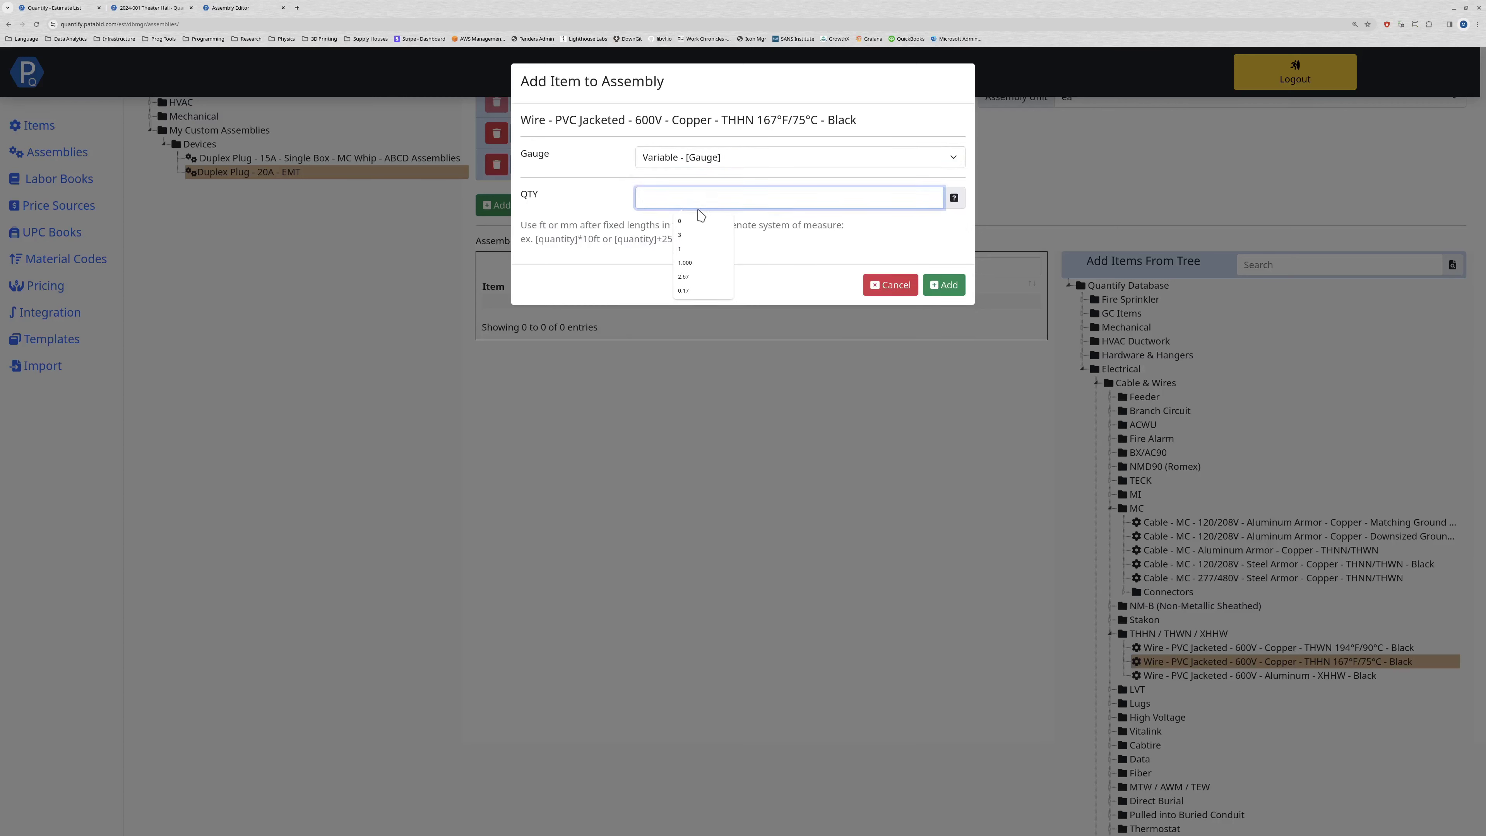
type("=[quantity")
mouse_move(957, 199)
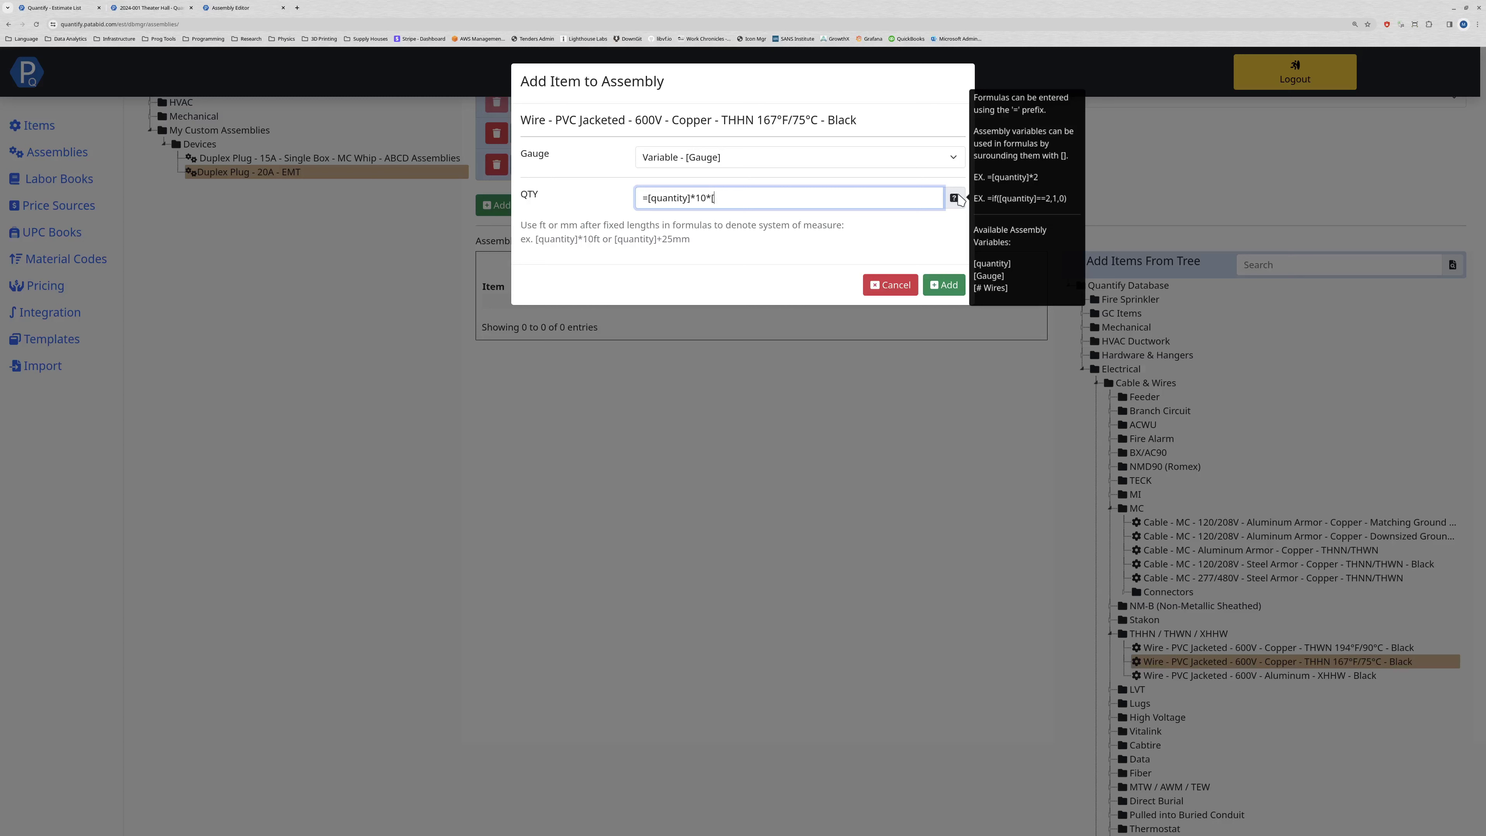
type("#@#")
left_click(938, 285)
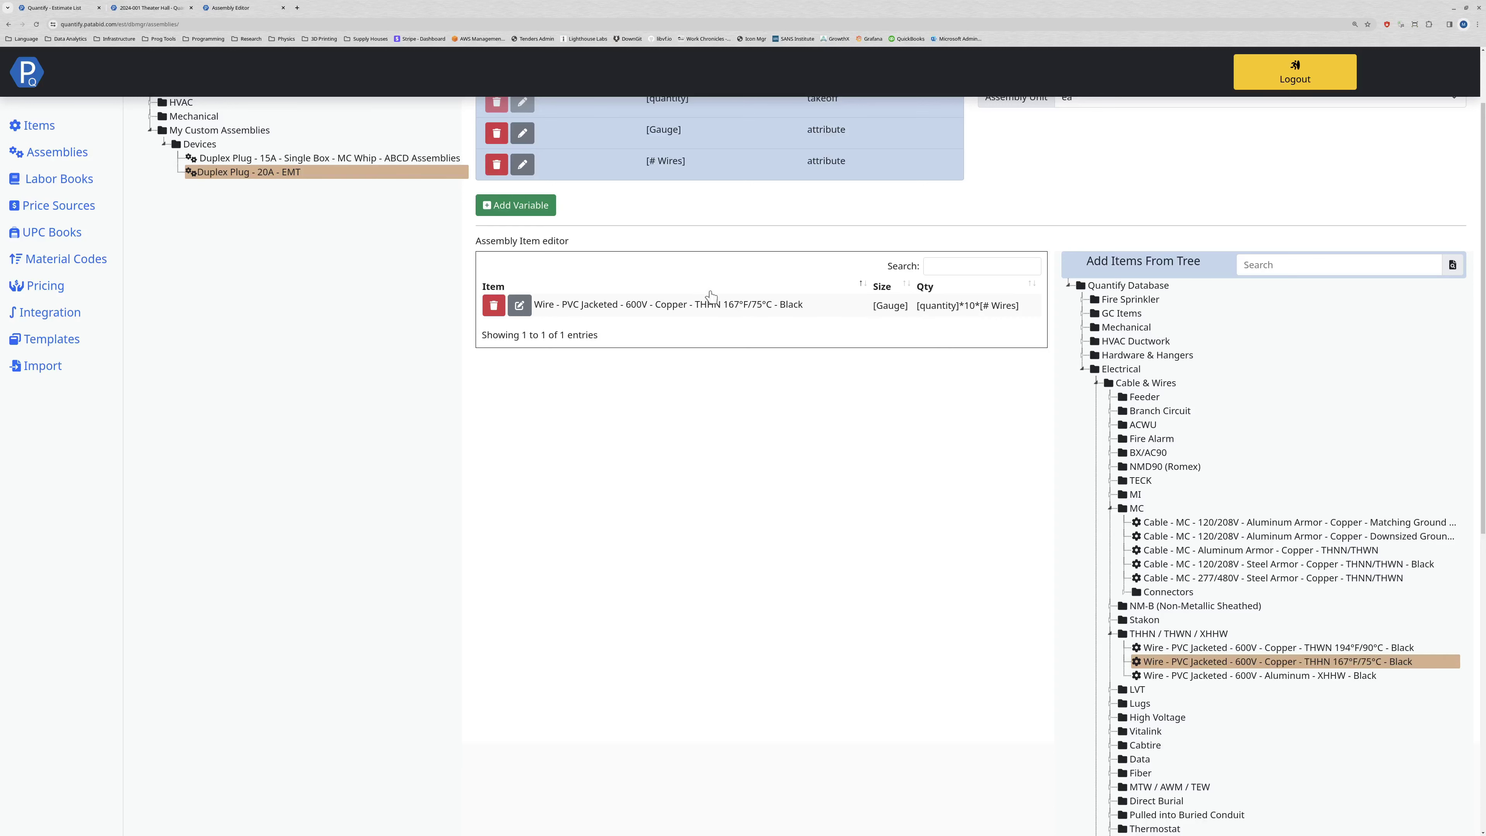
scroll(954, 328, "up", 2)
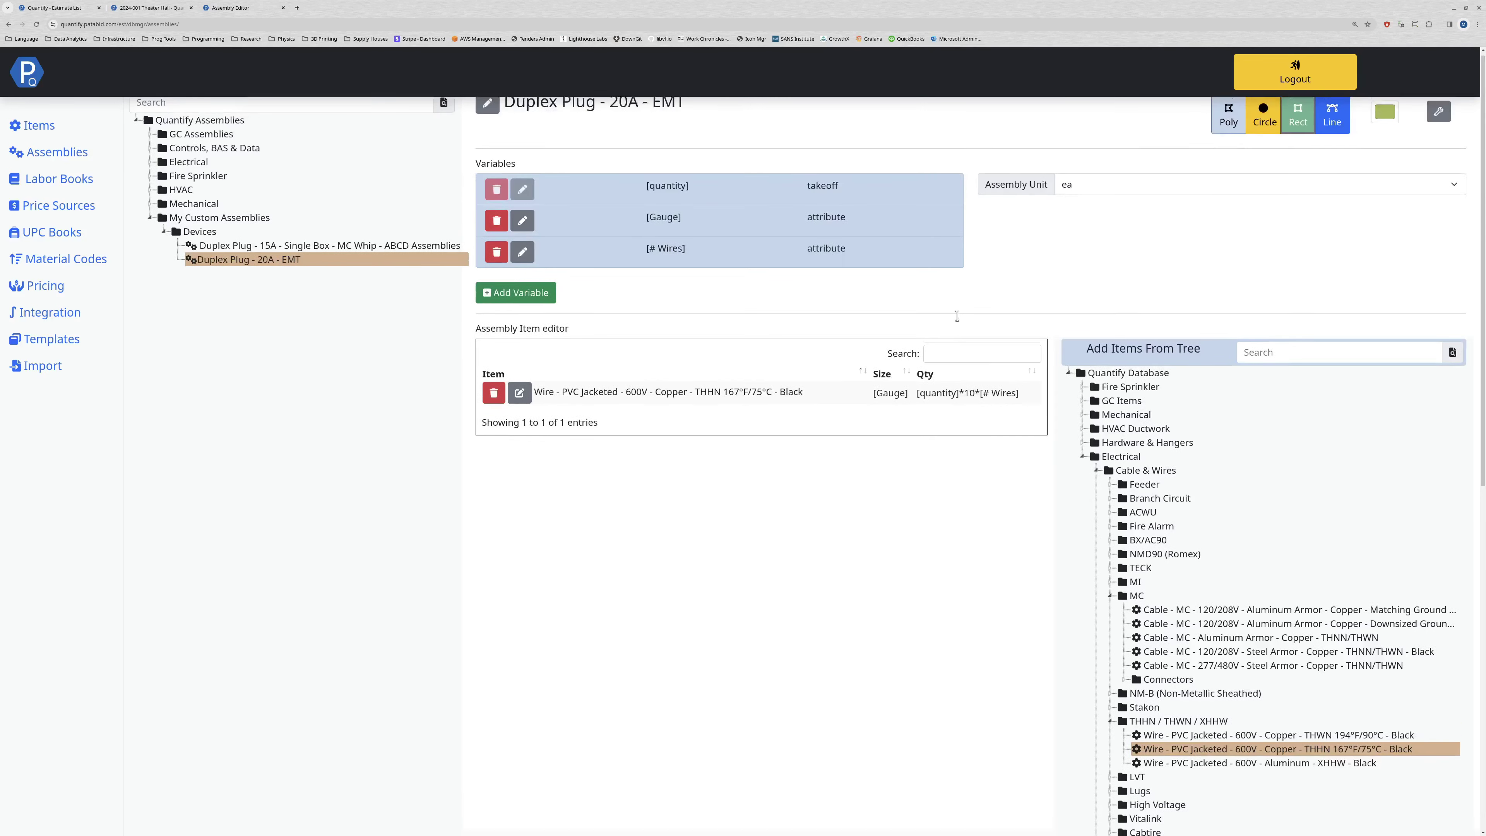
left_click(148, 8)
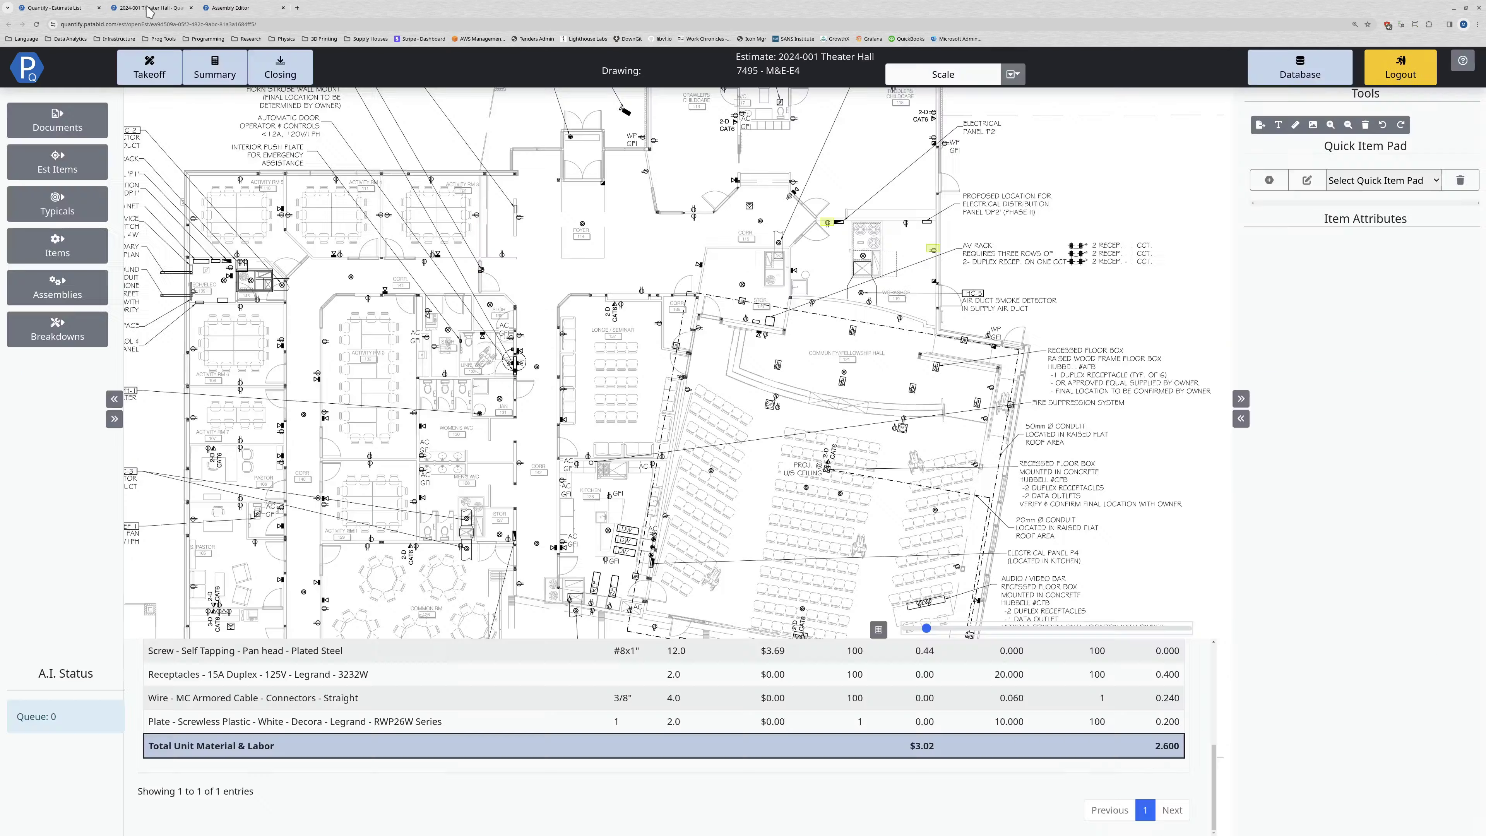
left_click(54, 283)
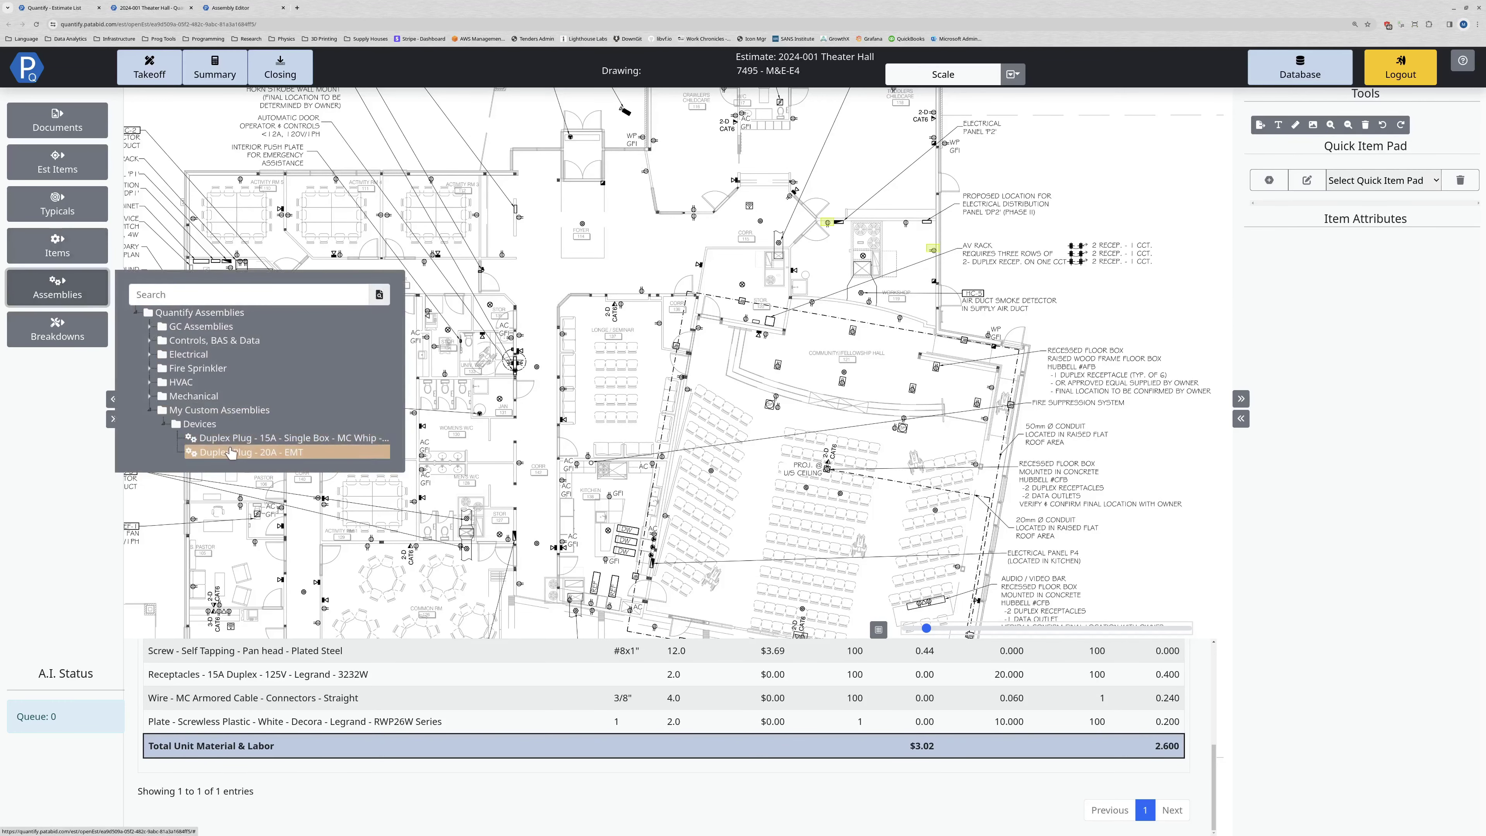
left_click(230, 452)
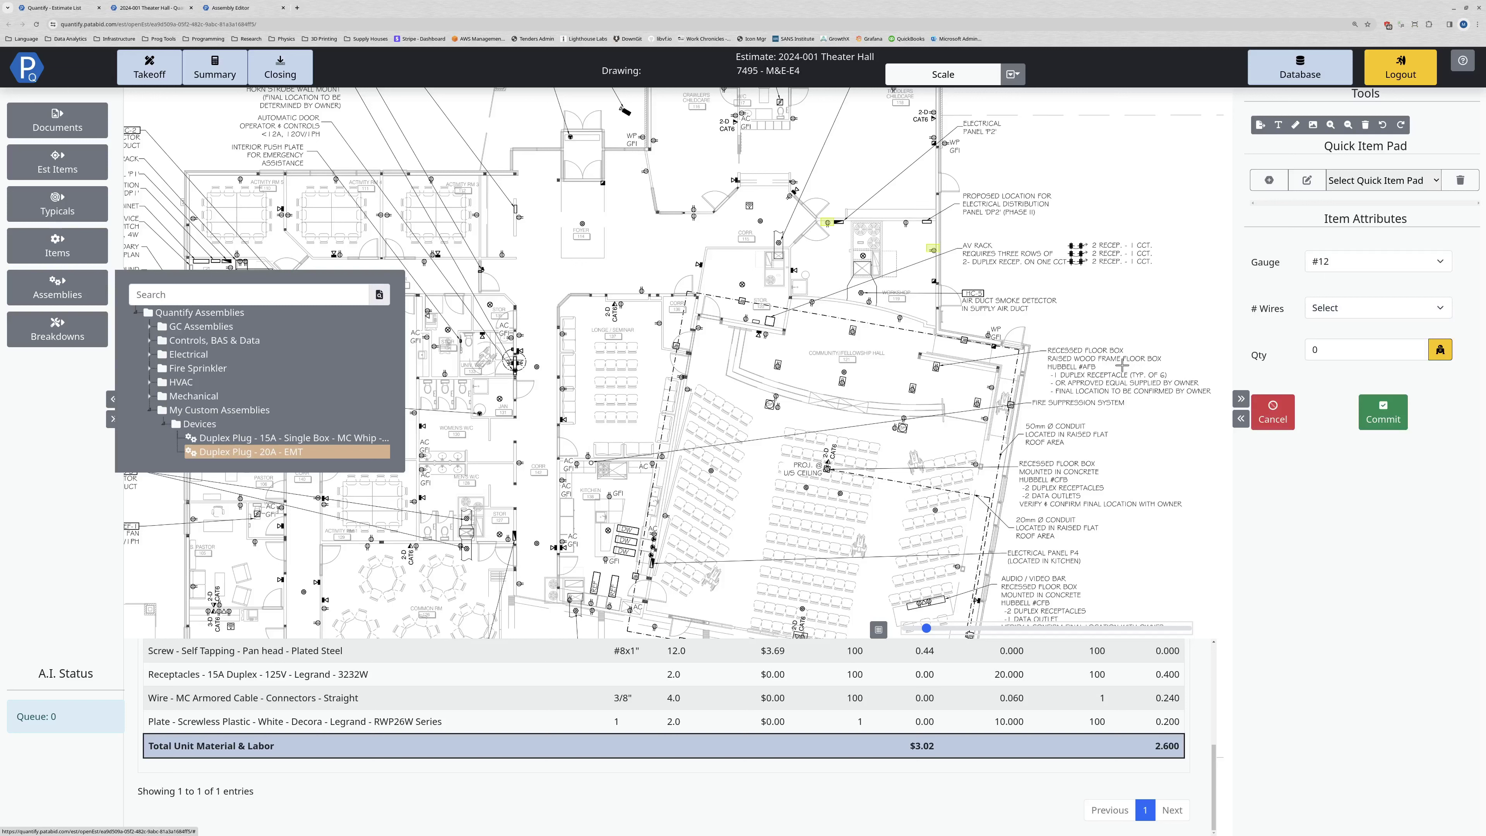
left_click(1355, 262)
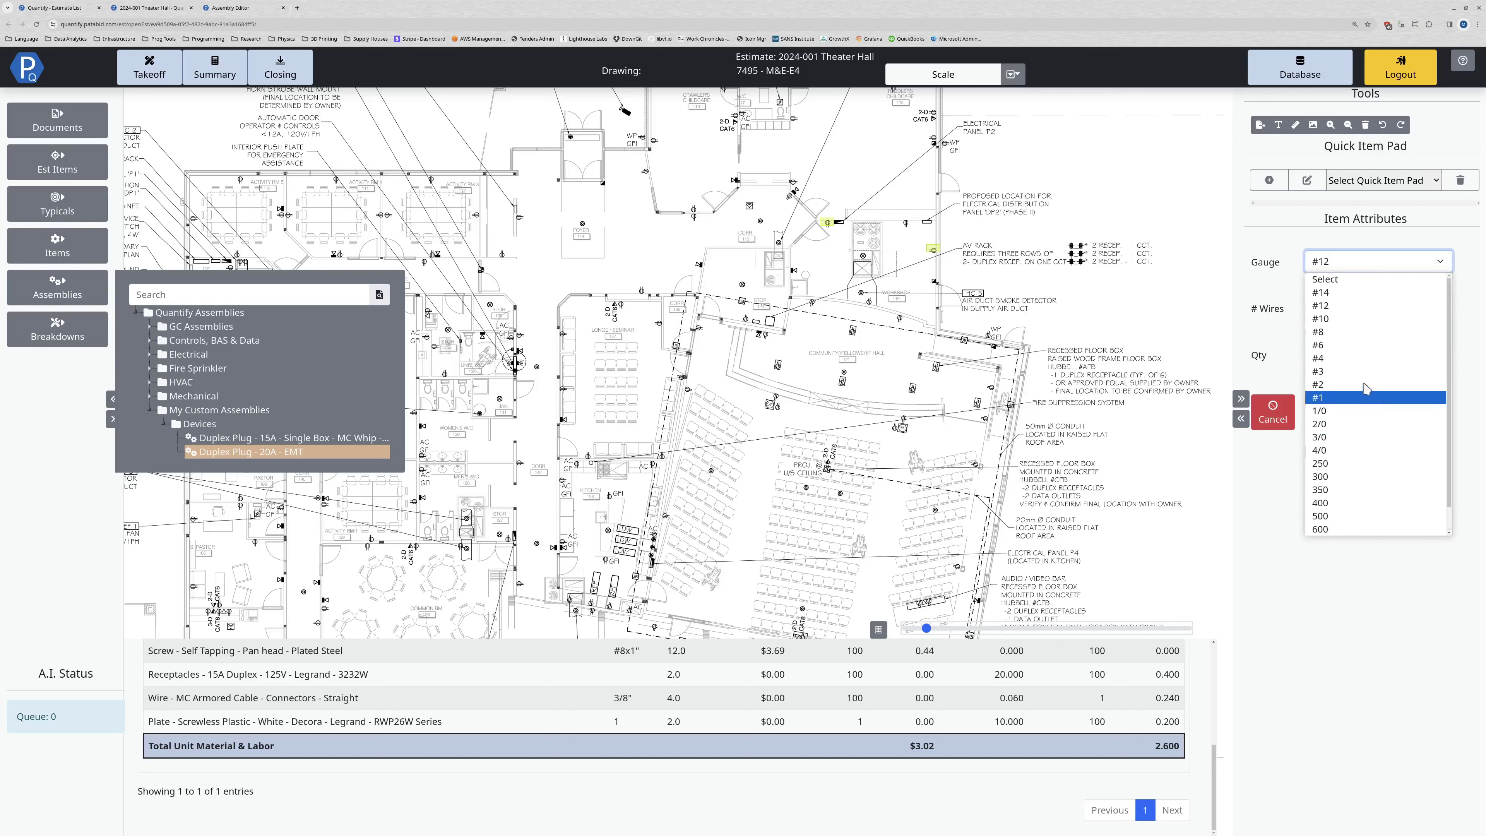
left_click(1383, 299)
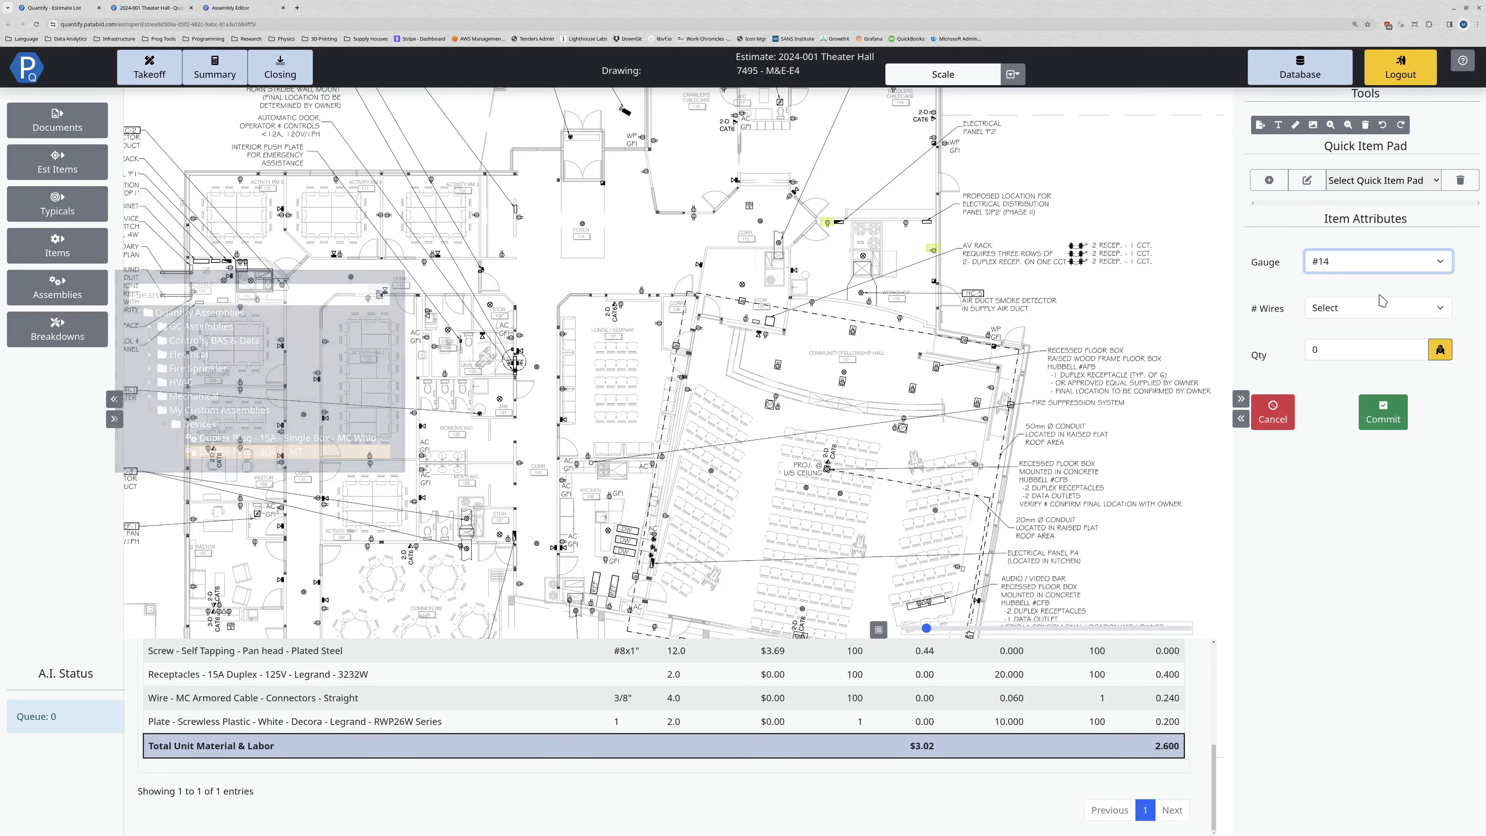
left_click(1376, 309)
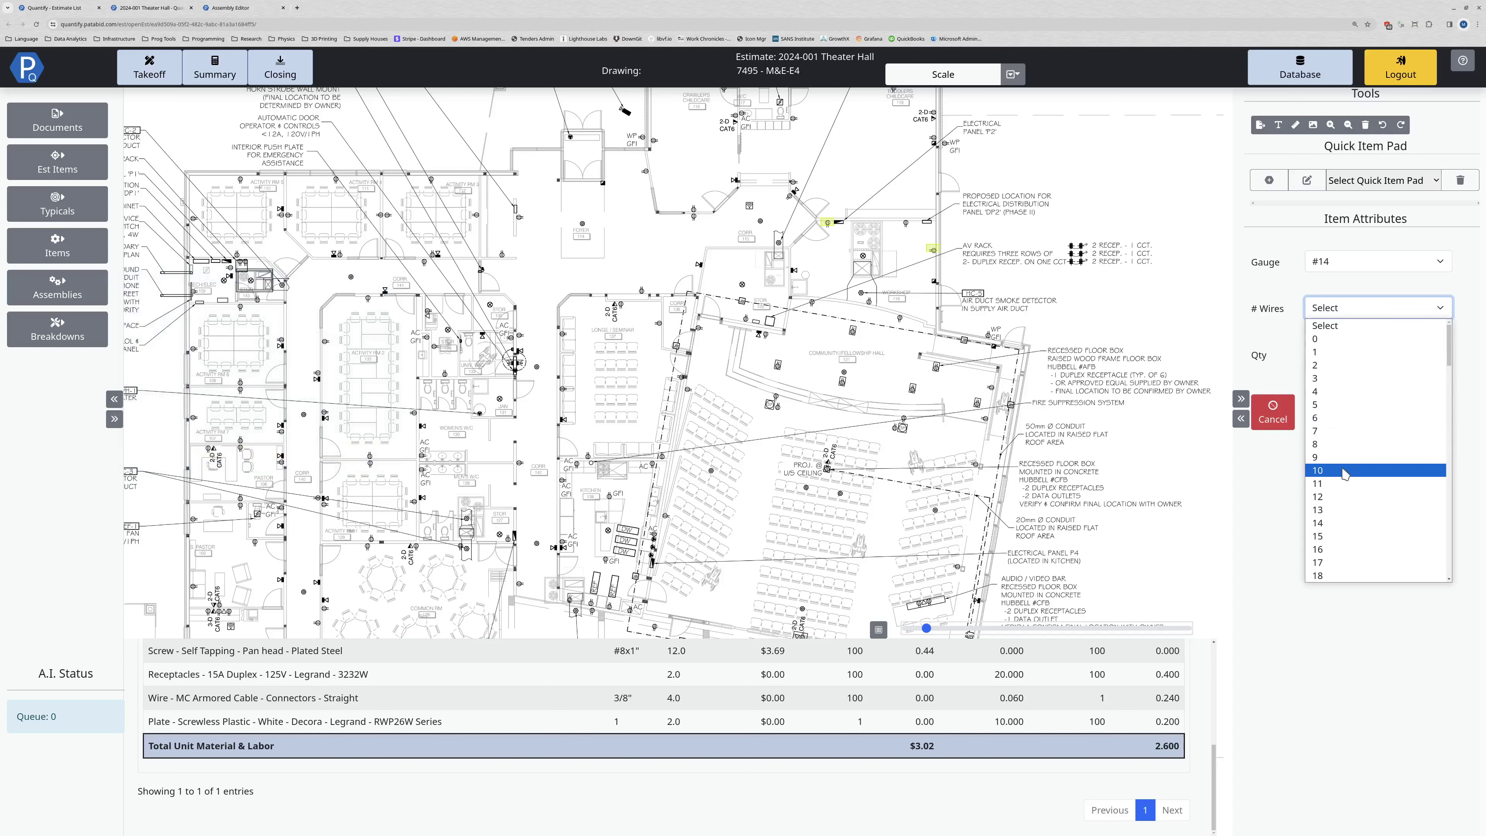
left_click(1374, 365)
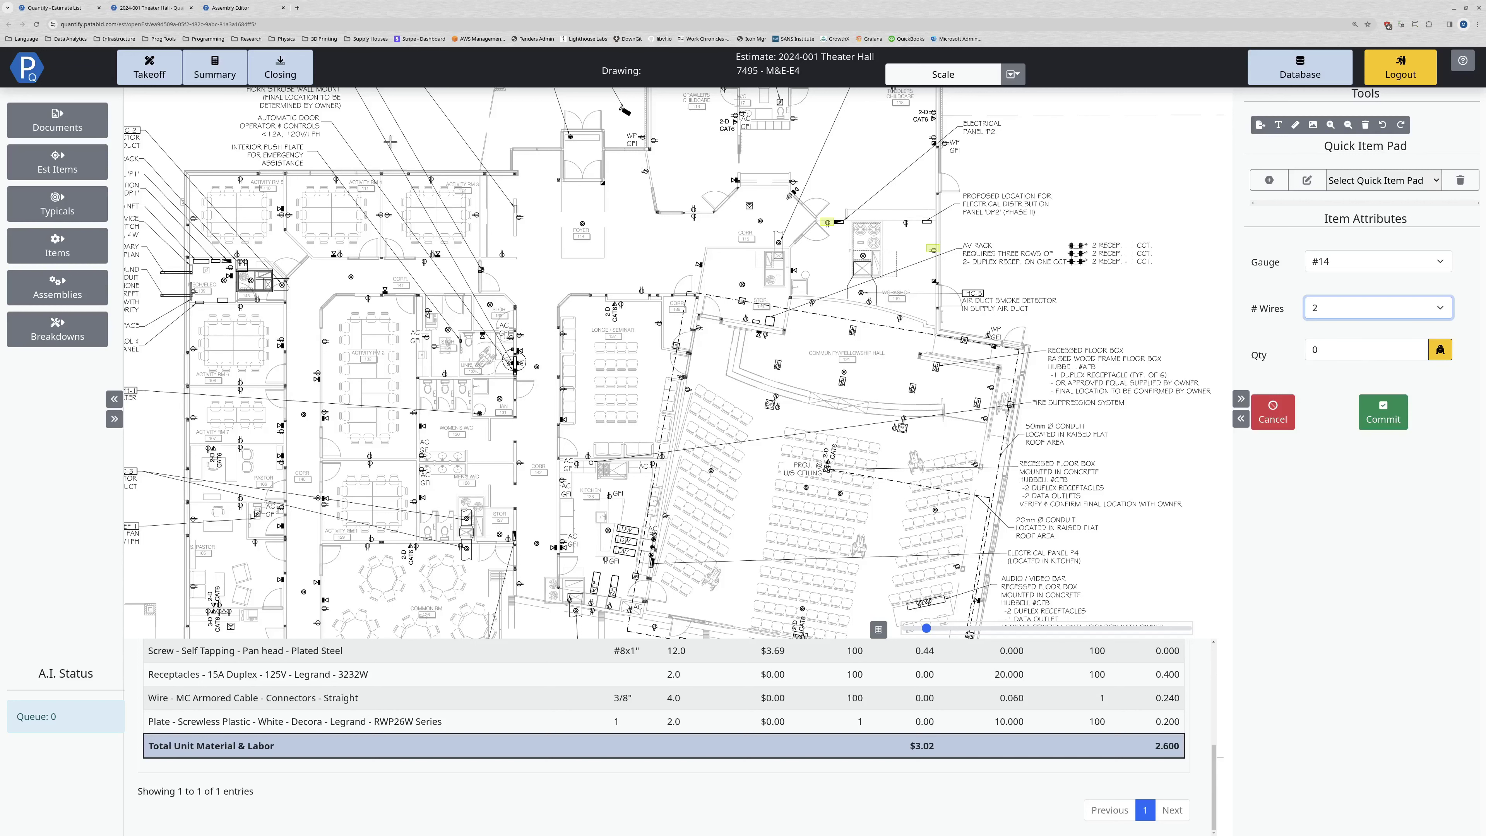
left_click(262, 9)
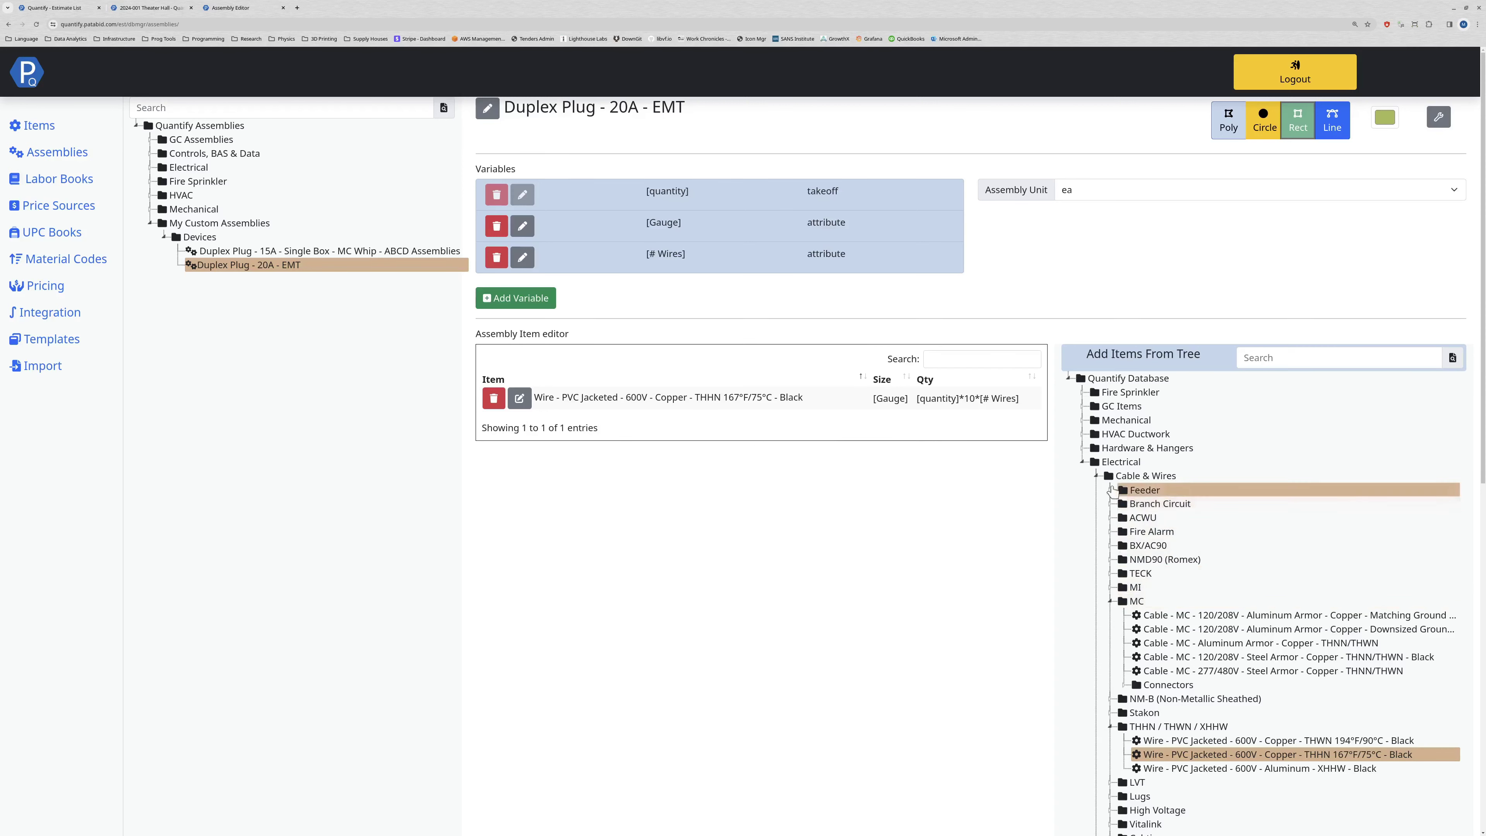
Create a 'Conduit Size' variable of type attribute with subtype Dimension.
left_click(1096, 475)
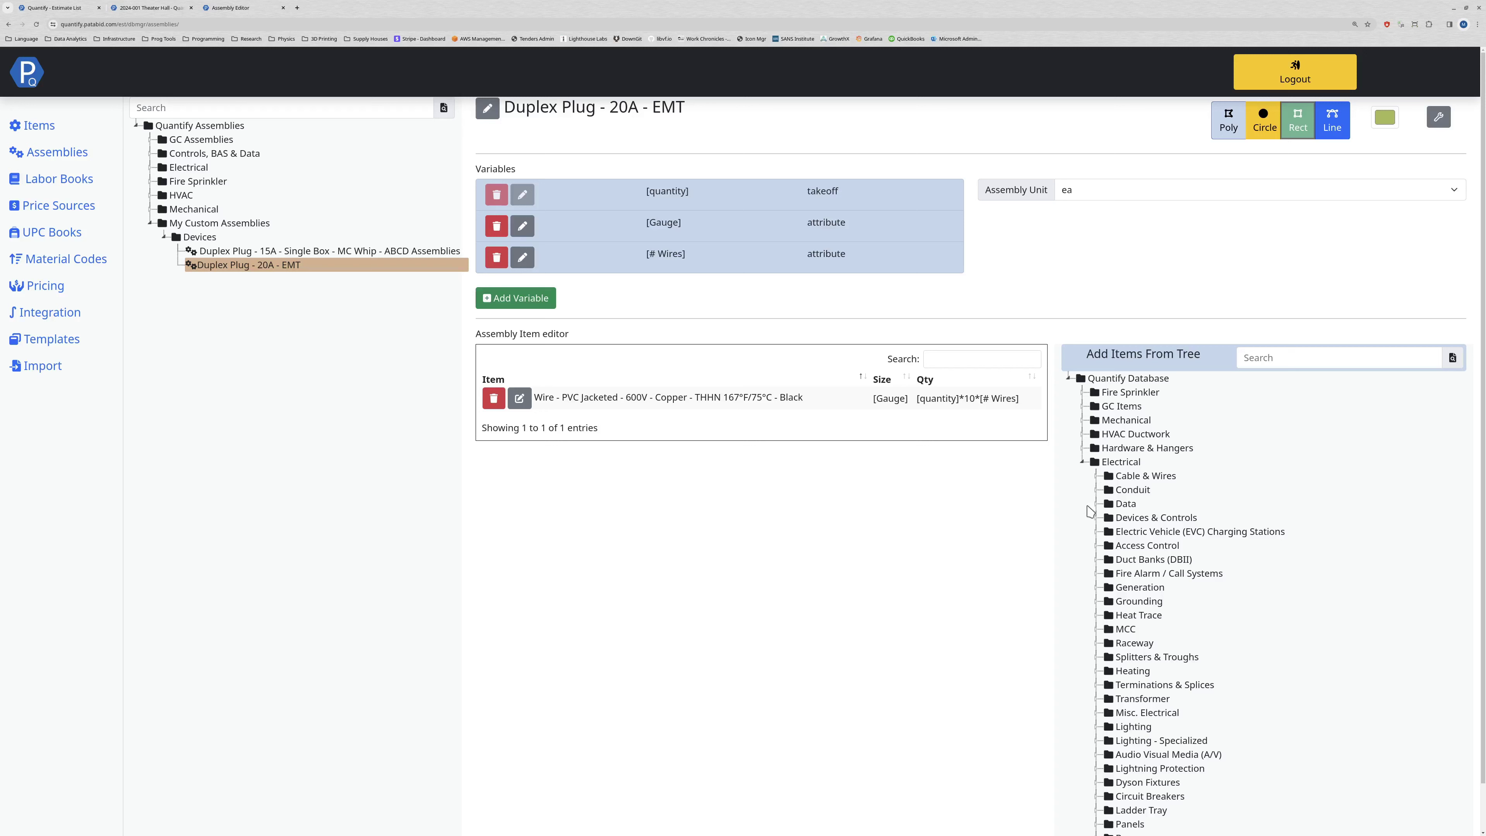
left_click(1096, 489)
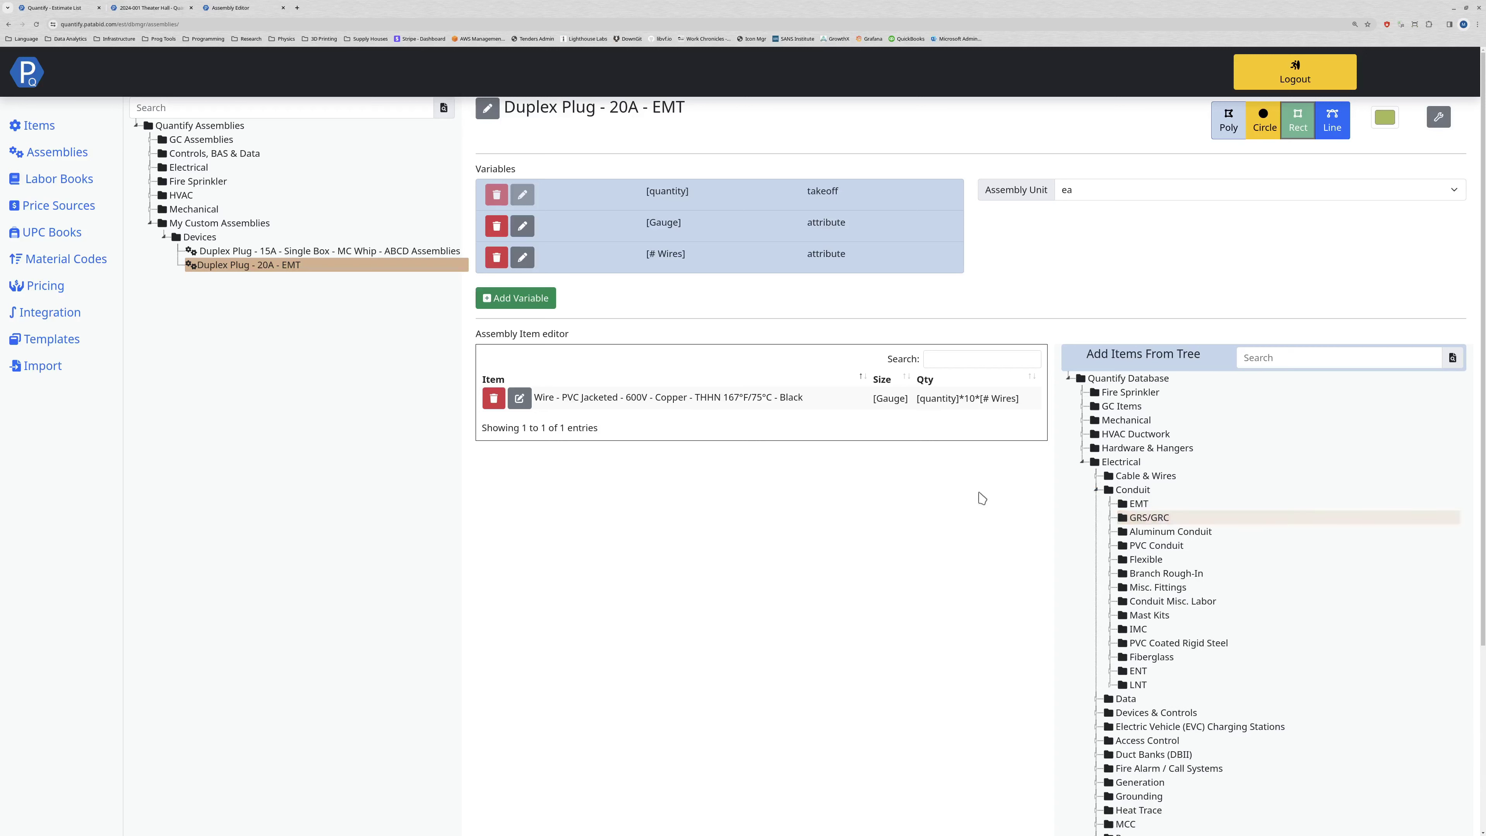
left_click(537, 305)
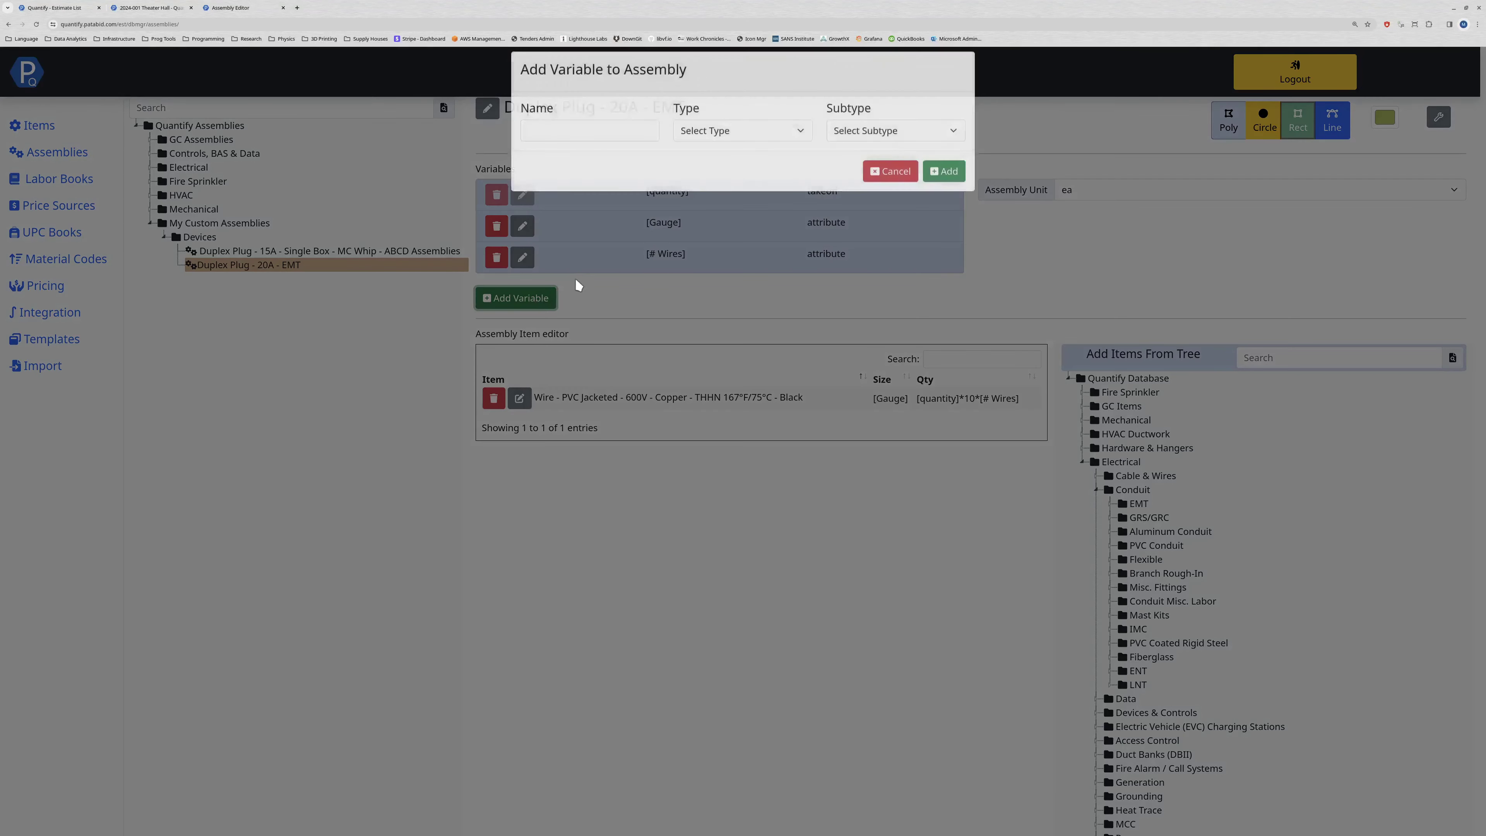
left_click(605, 142)
type("C")
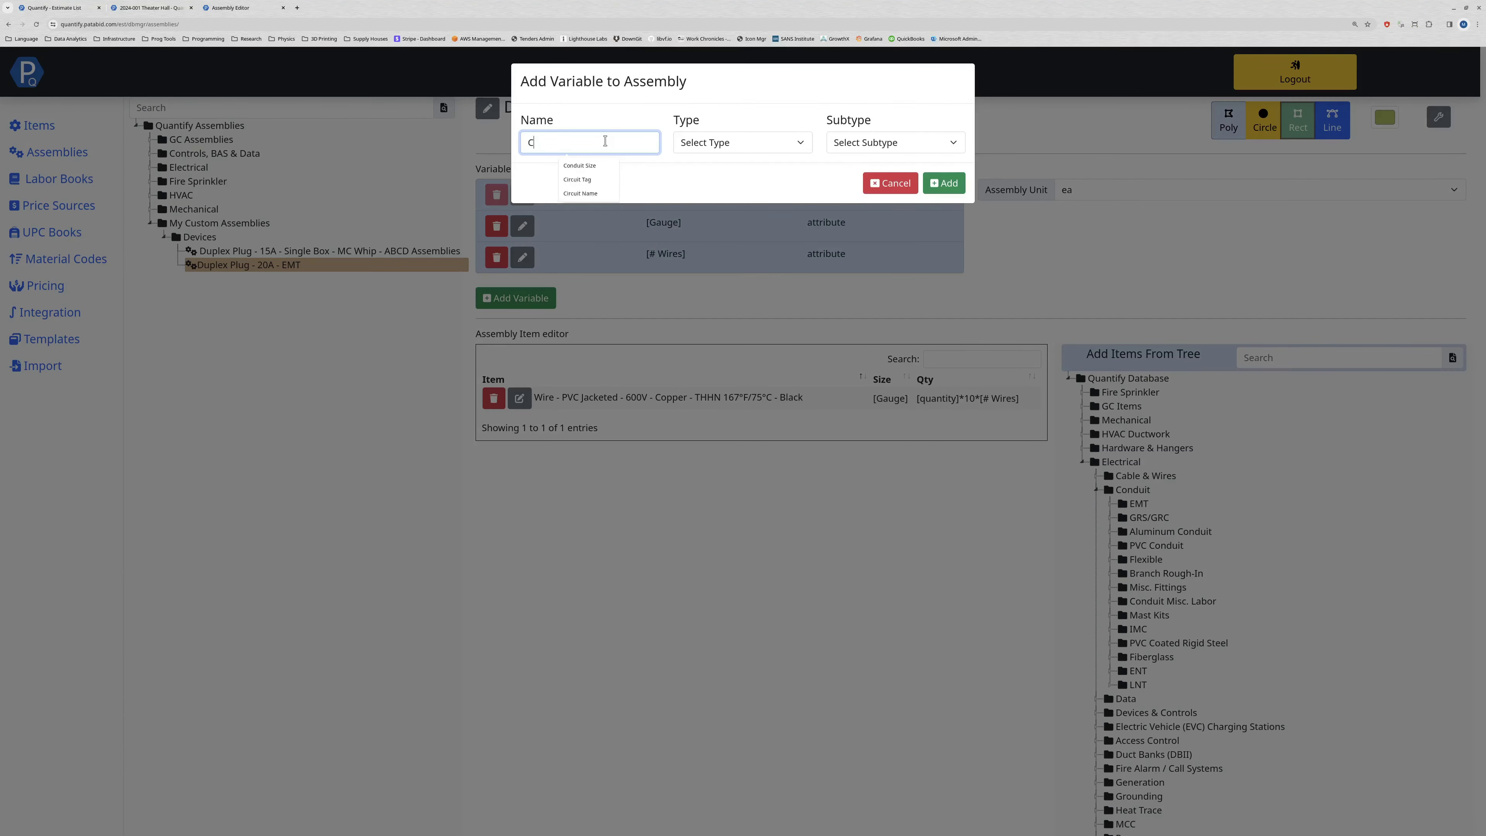
type("onduit Size")
key("Tab")
key("a")
left_click(722, 145)
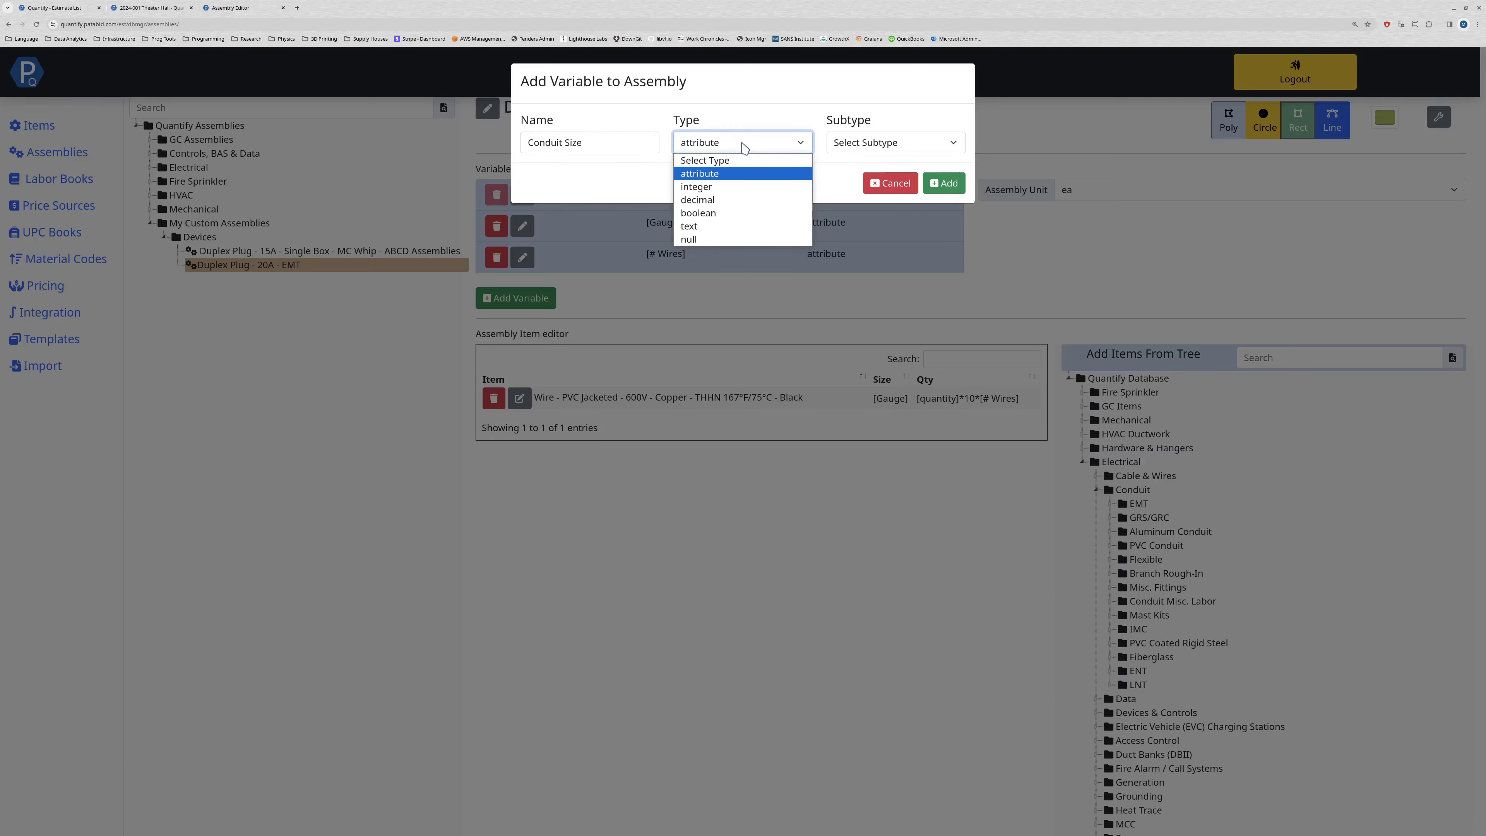
left_click(737, 176)
left_click(884, 146)
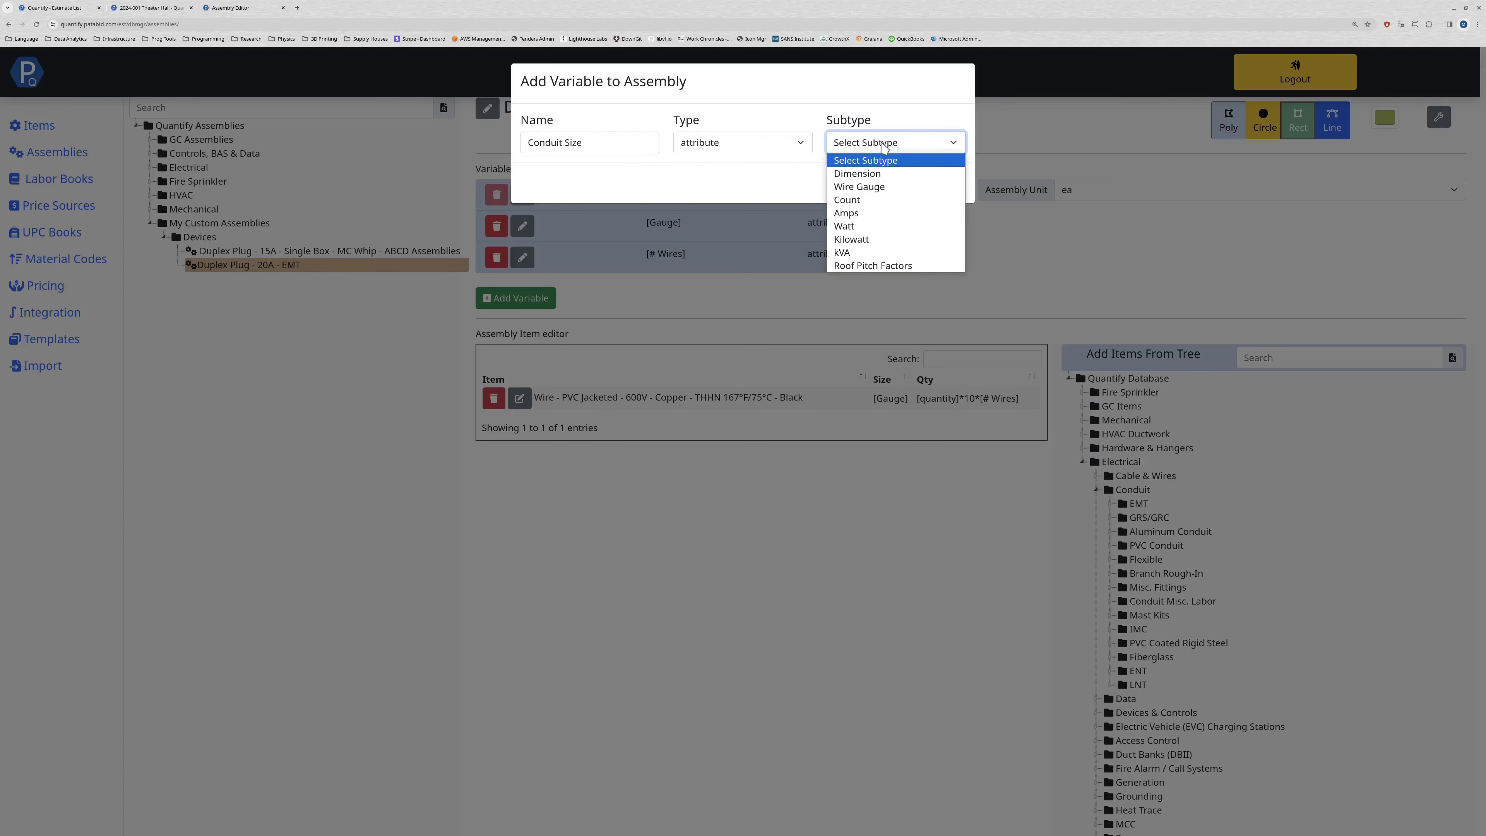
left_click(869, 174)
left_click(944, 184)
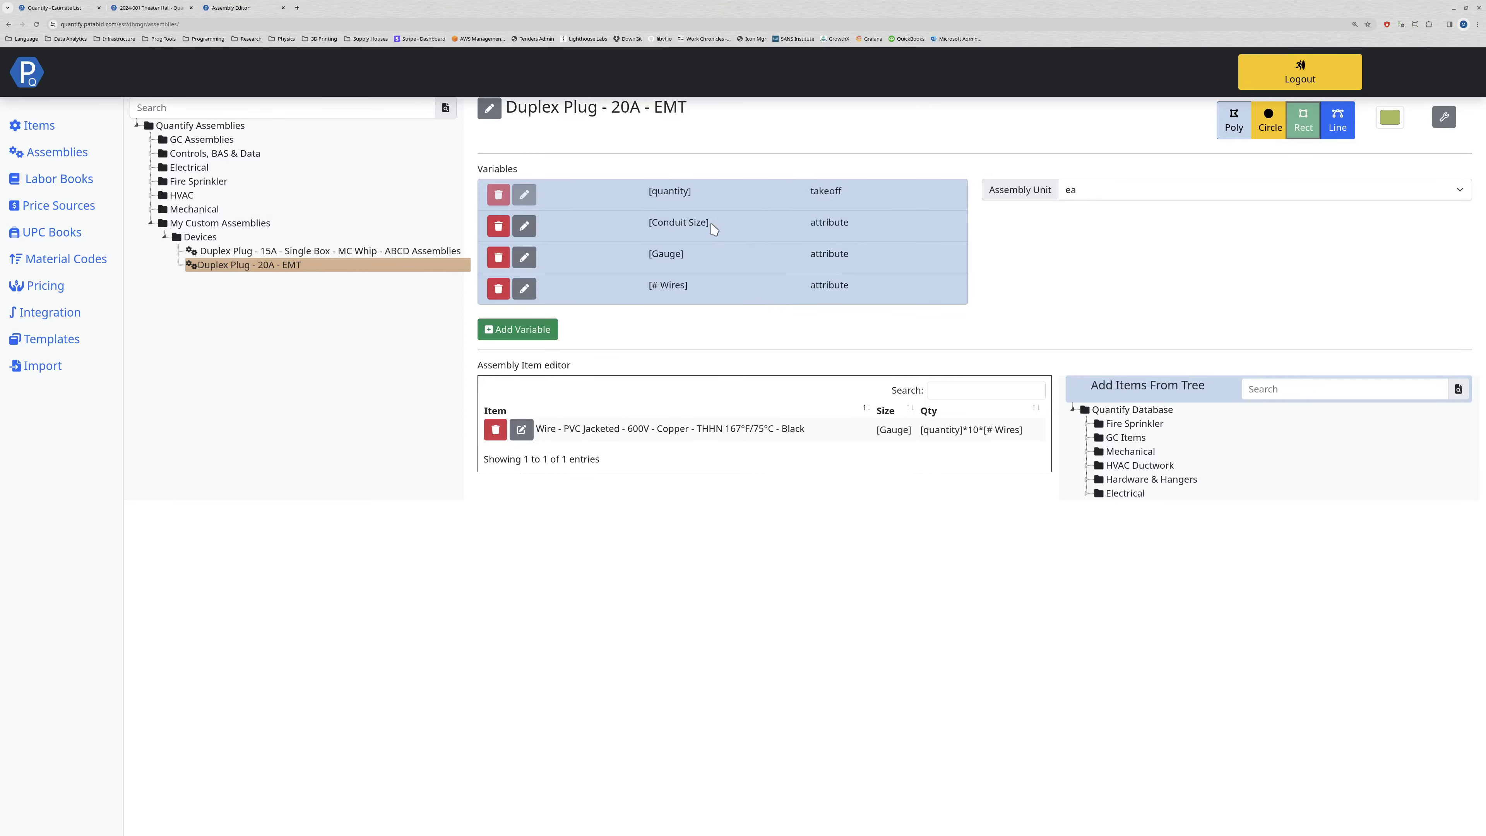
Move [Conduit Size] below [# Wires] and pick EMT - Conduit - Bare Galvanized under Electrical > Conduit > EMT.
left_click_drag(713, 233, 735, 330)
left_click(1087, 494)
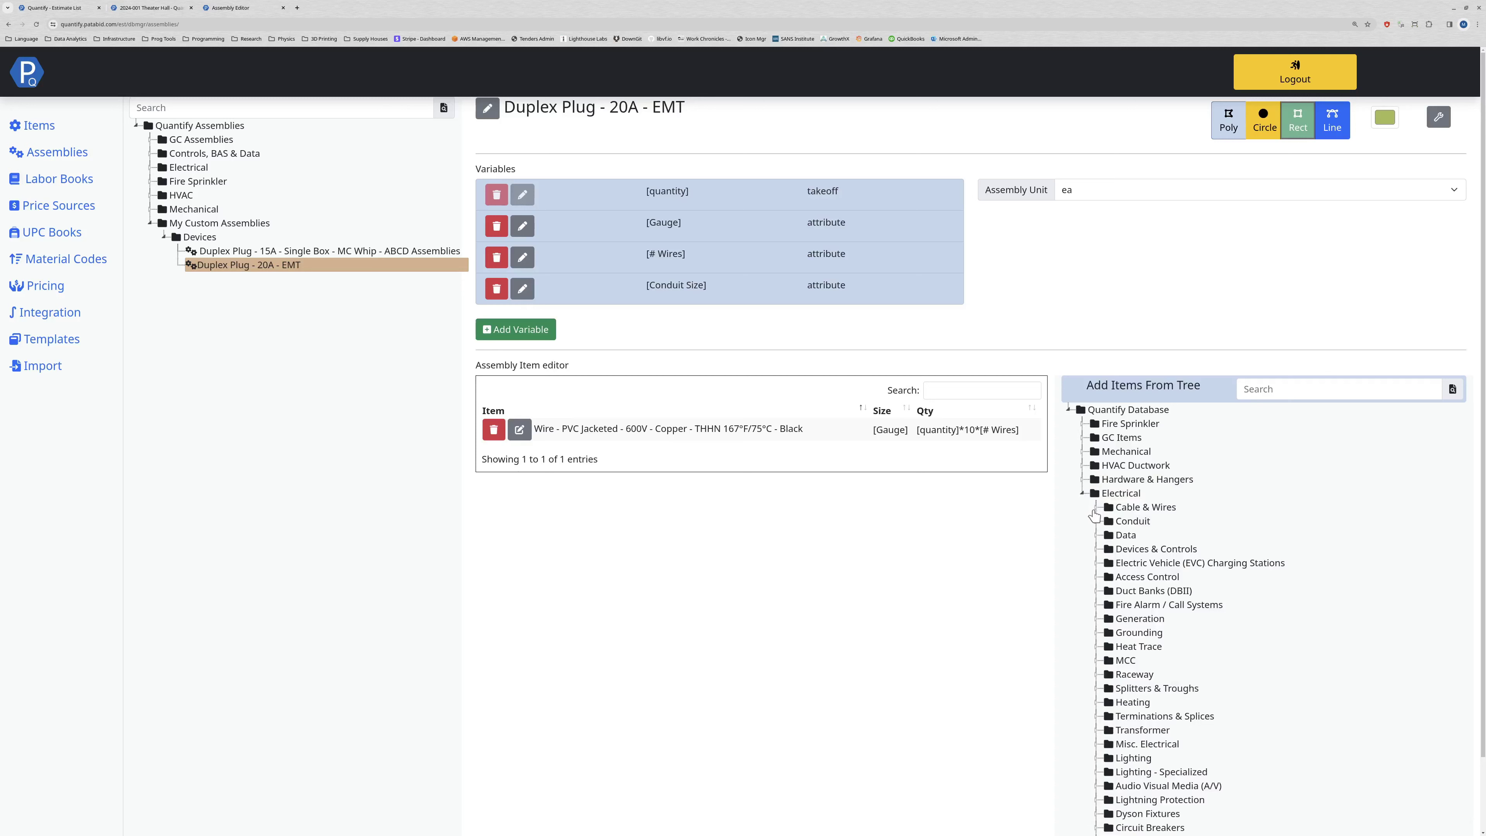
left_click(1096, 521)
left_click(1111, 536)
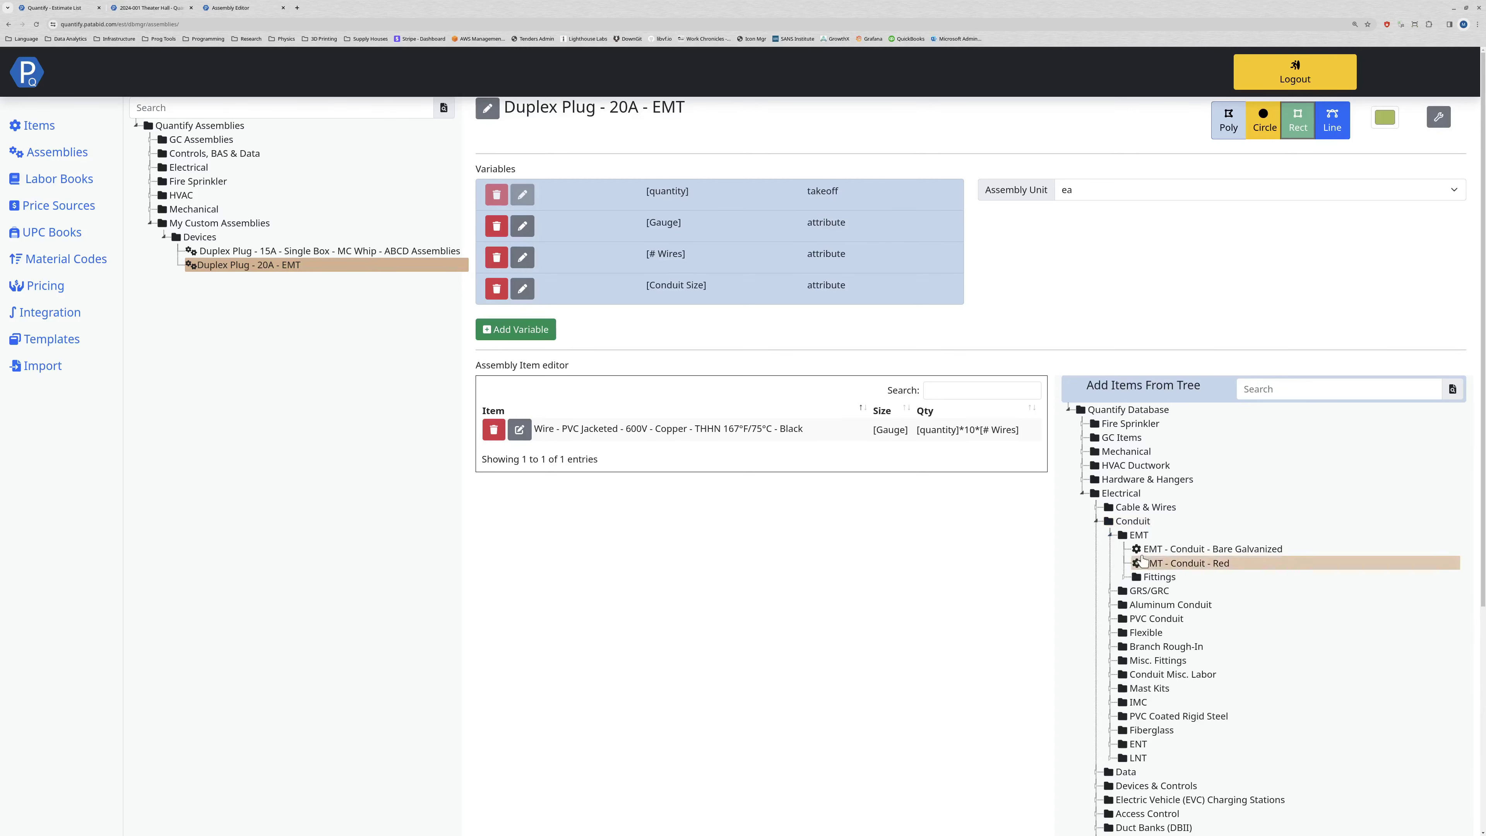
left_click(1176, 549)
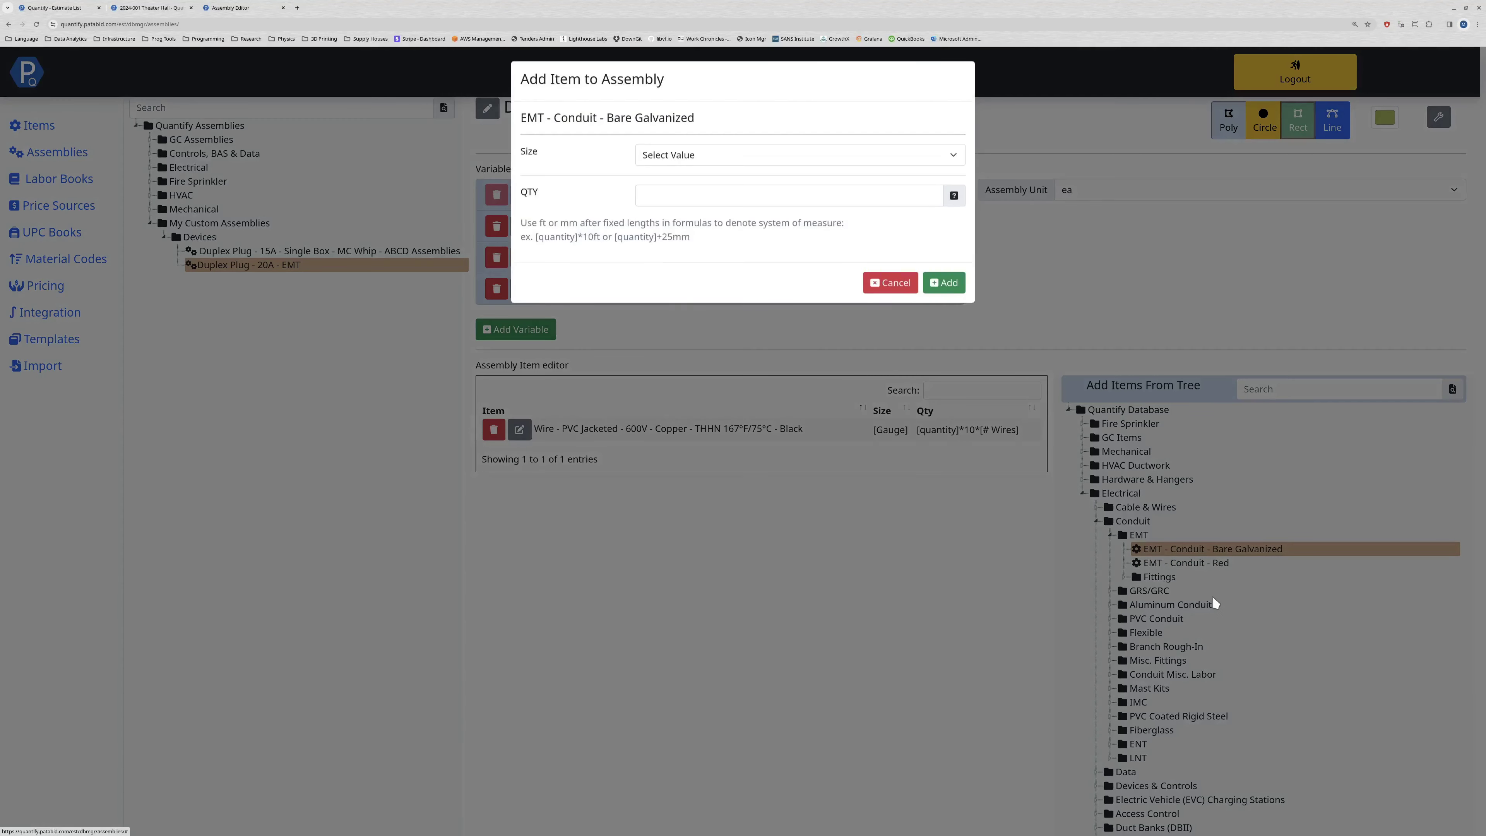
Add the conduit with Size set to Variable - [Conduit Size] and quantity =[quantity]*10.
left_click(685, 158)
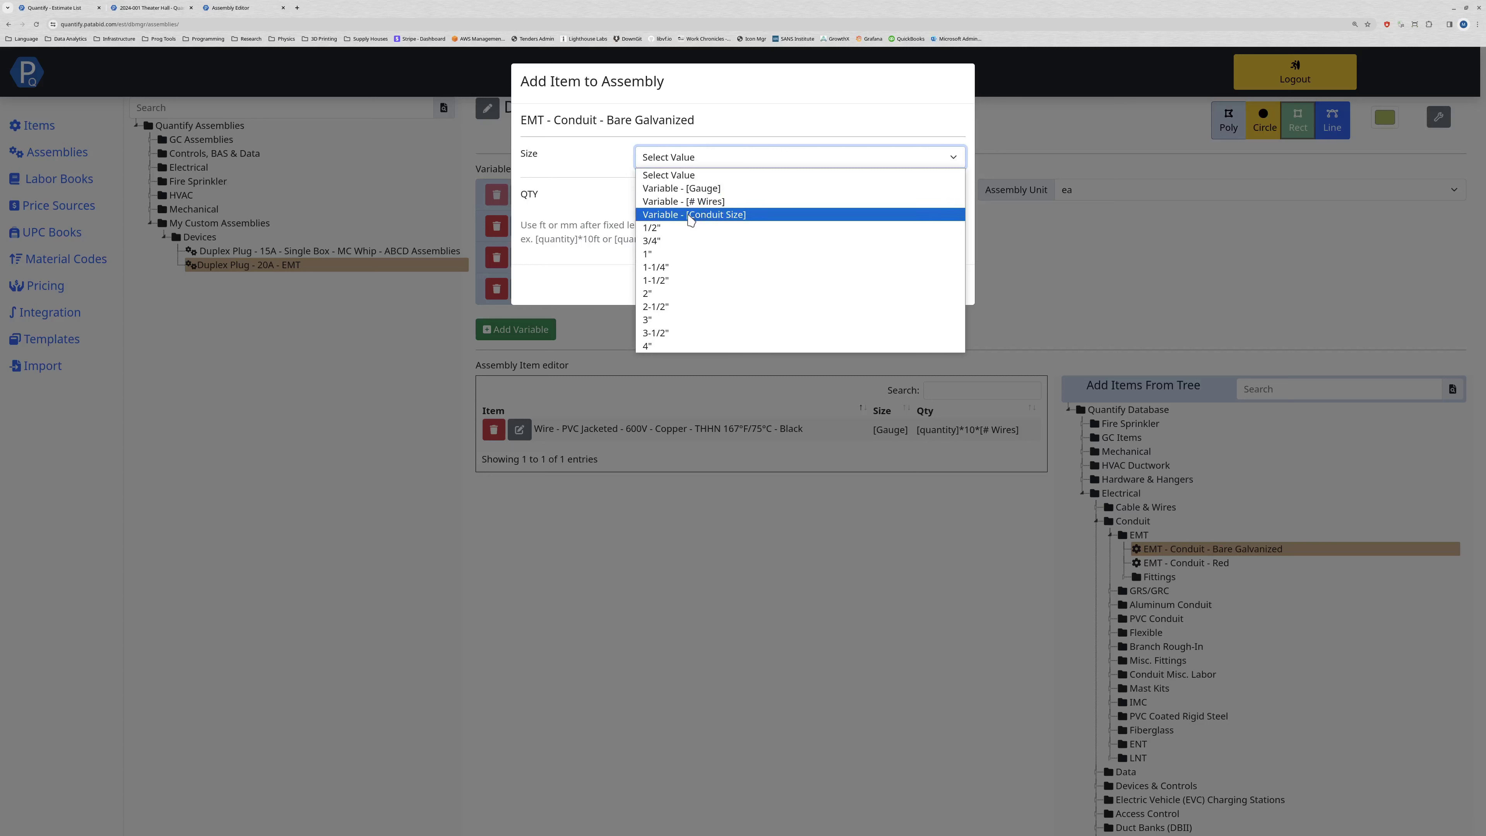
left_click(706, 217)
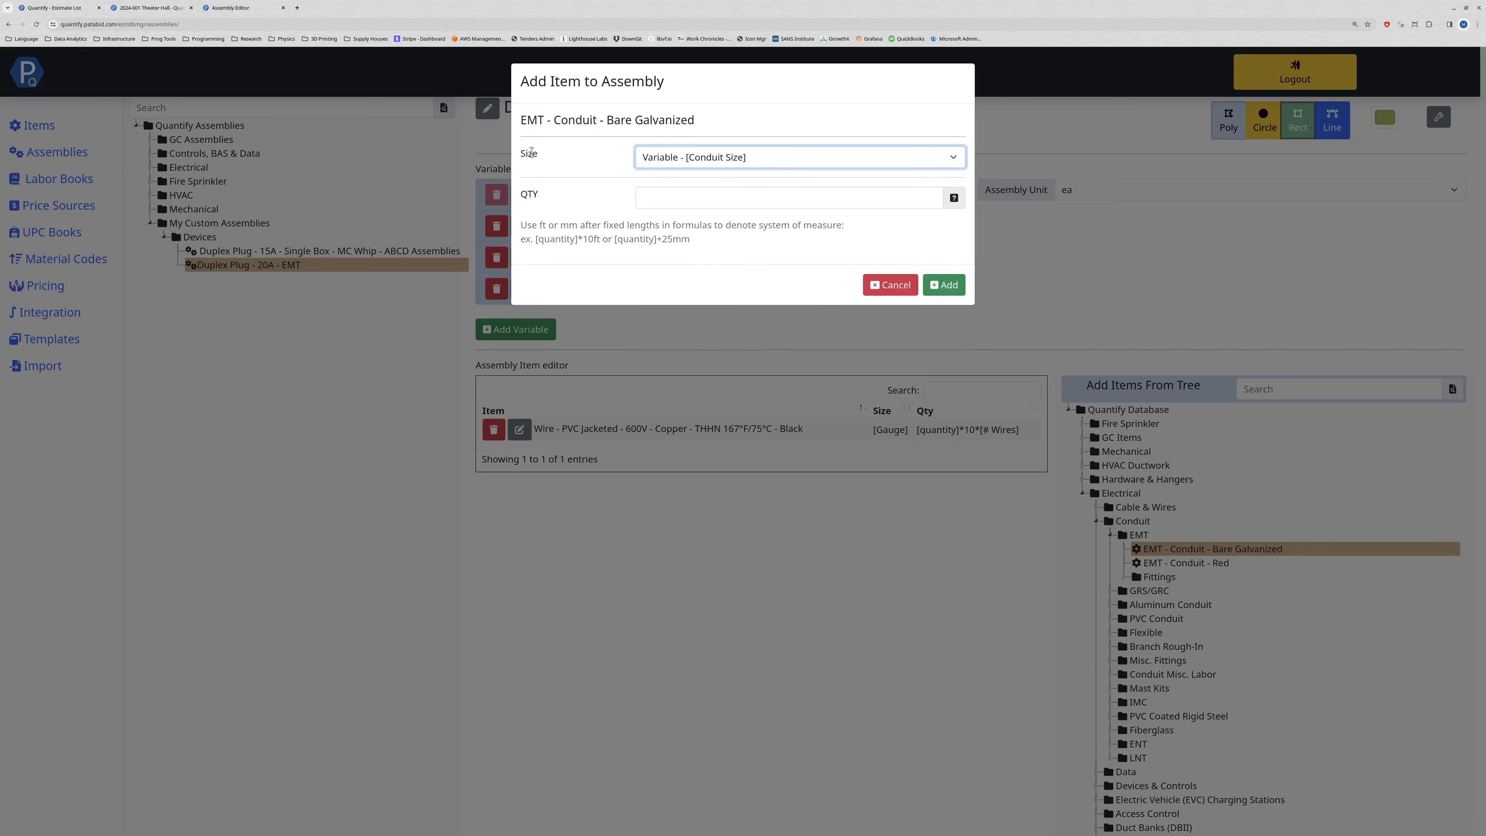
left_click(677, 199)
type("=")
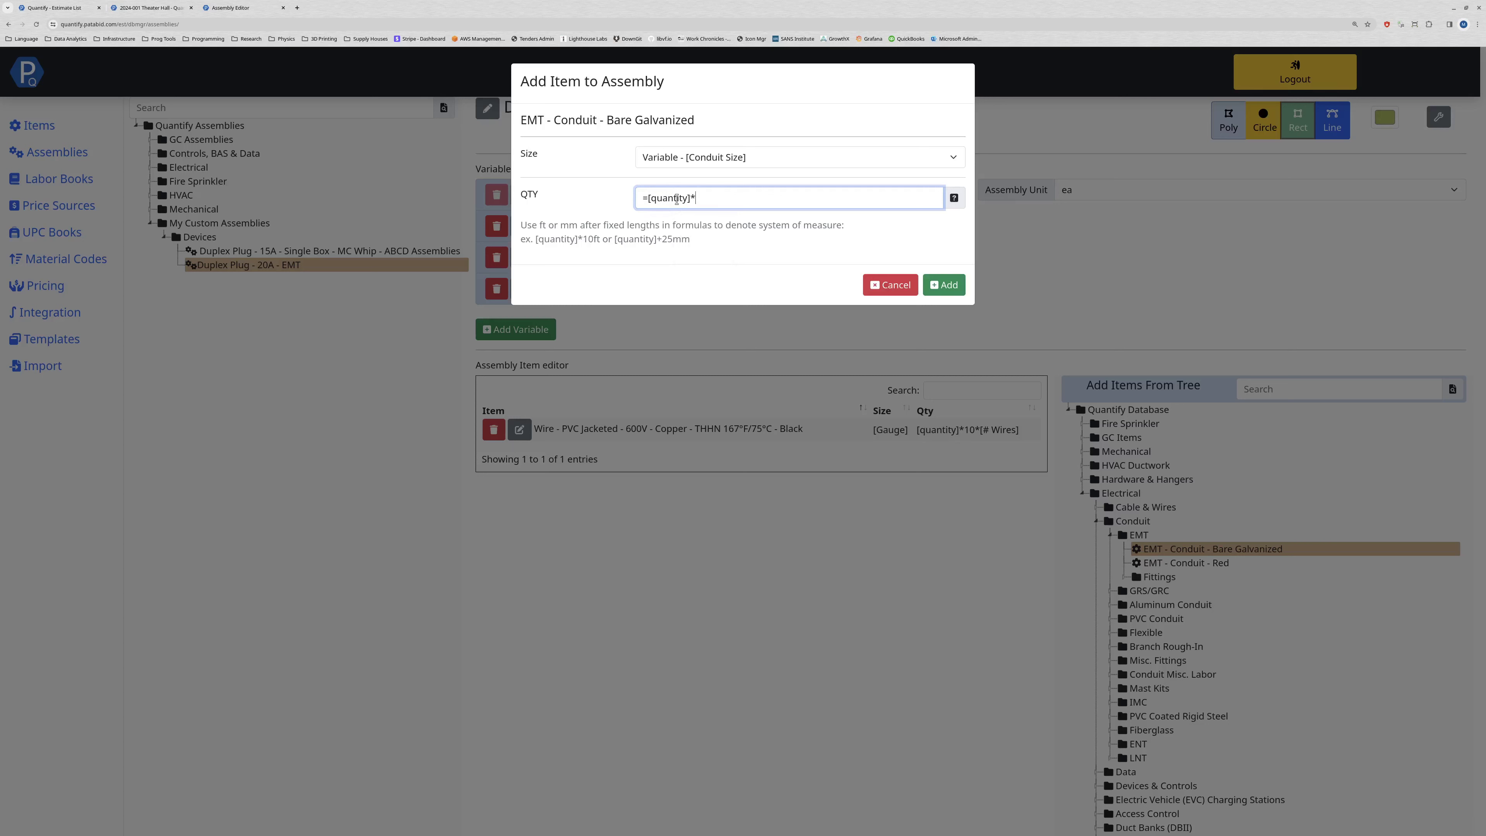
left_click(944, 286)
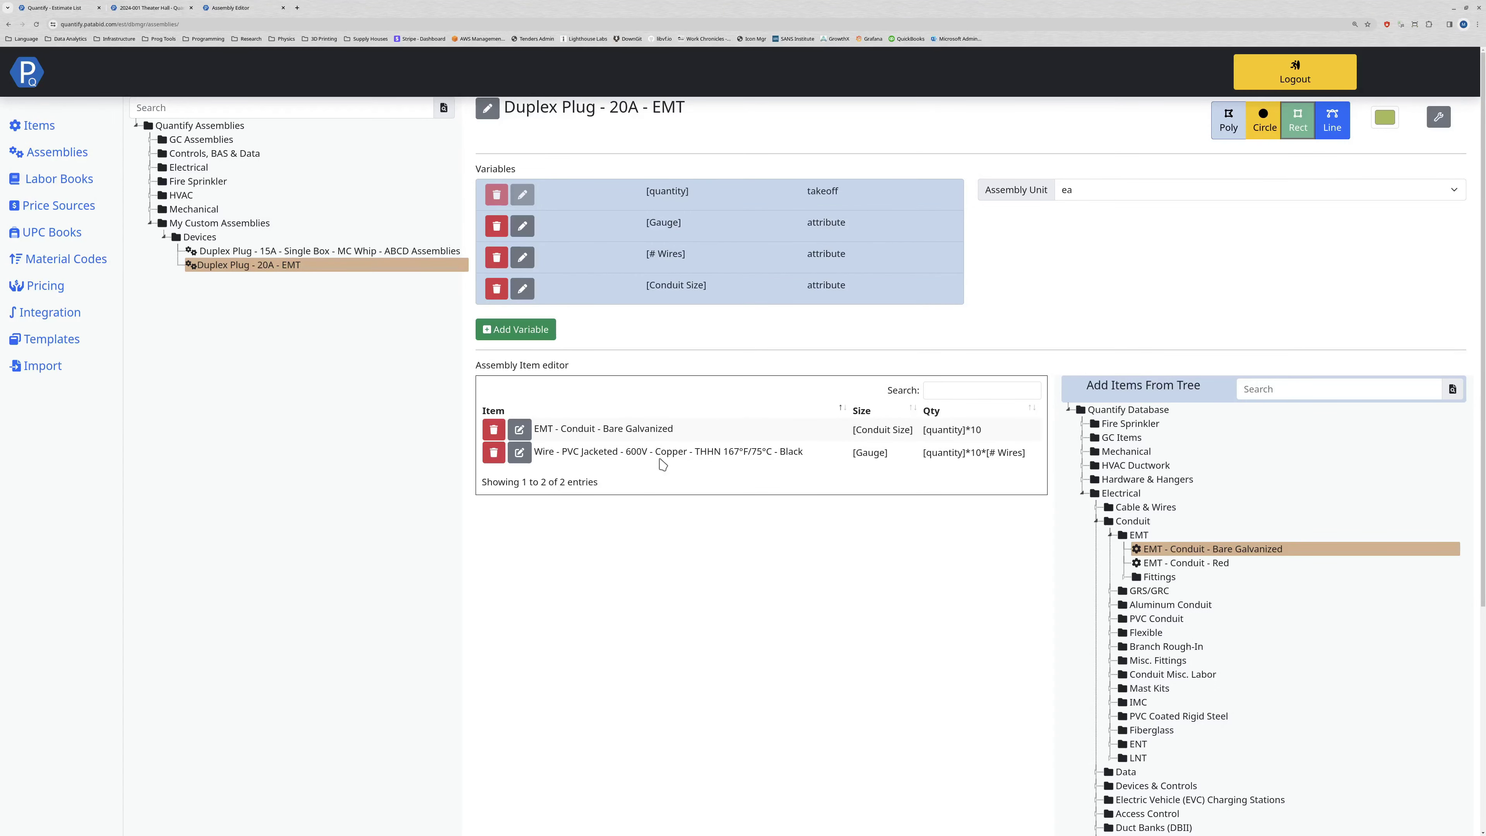
Change the wire item's quantity to =[quantity]*10*[# Wires]*1.05 for 5% extra.
left_click_drag(576, 451, 823, 452)
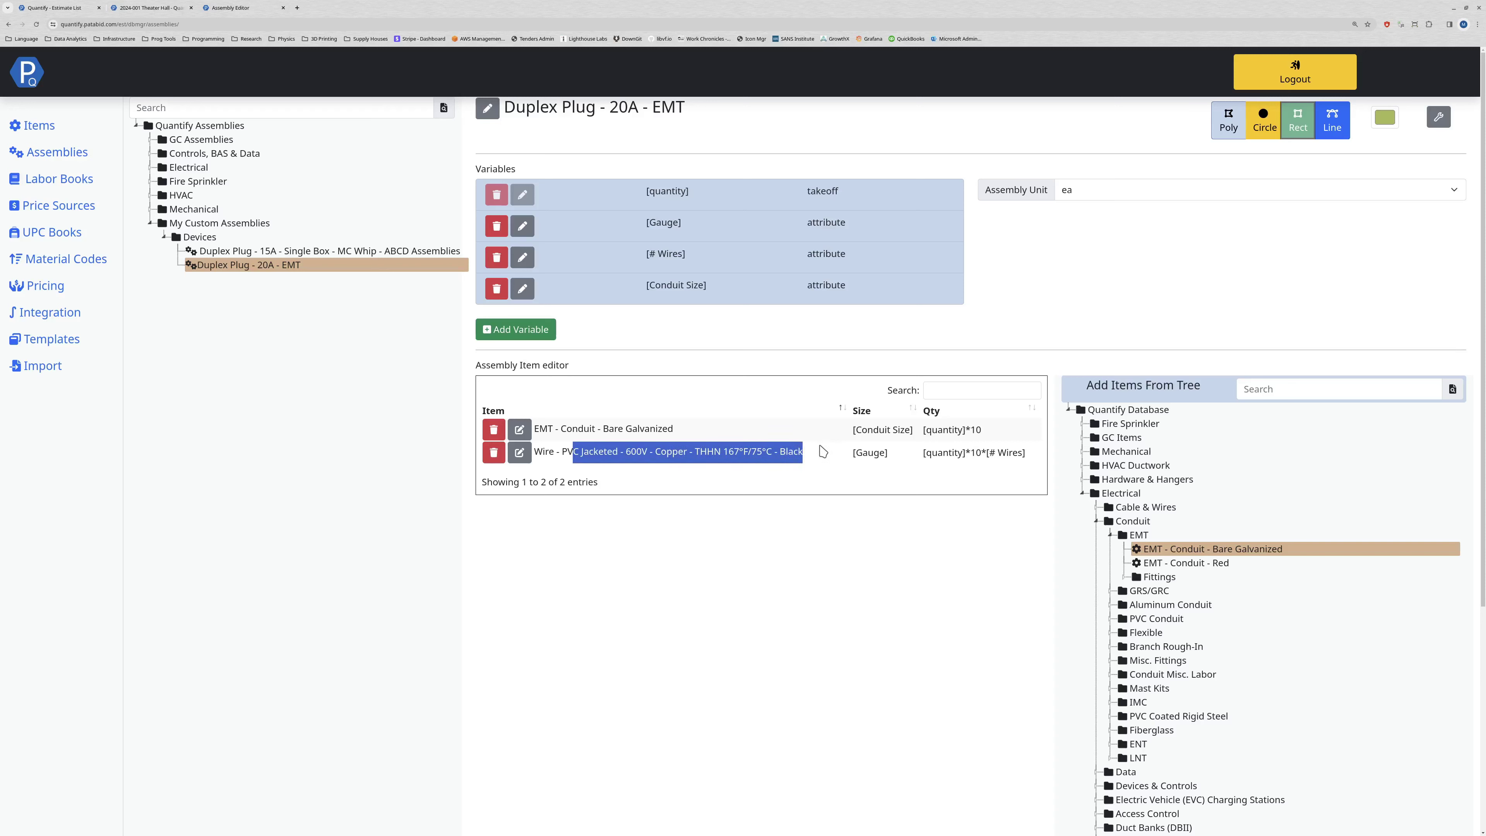
left_click(824, 452)
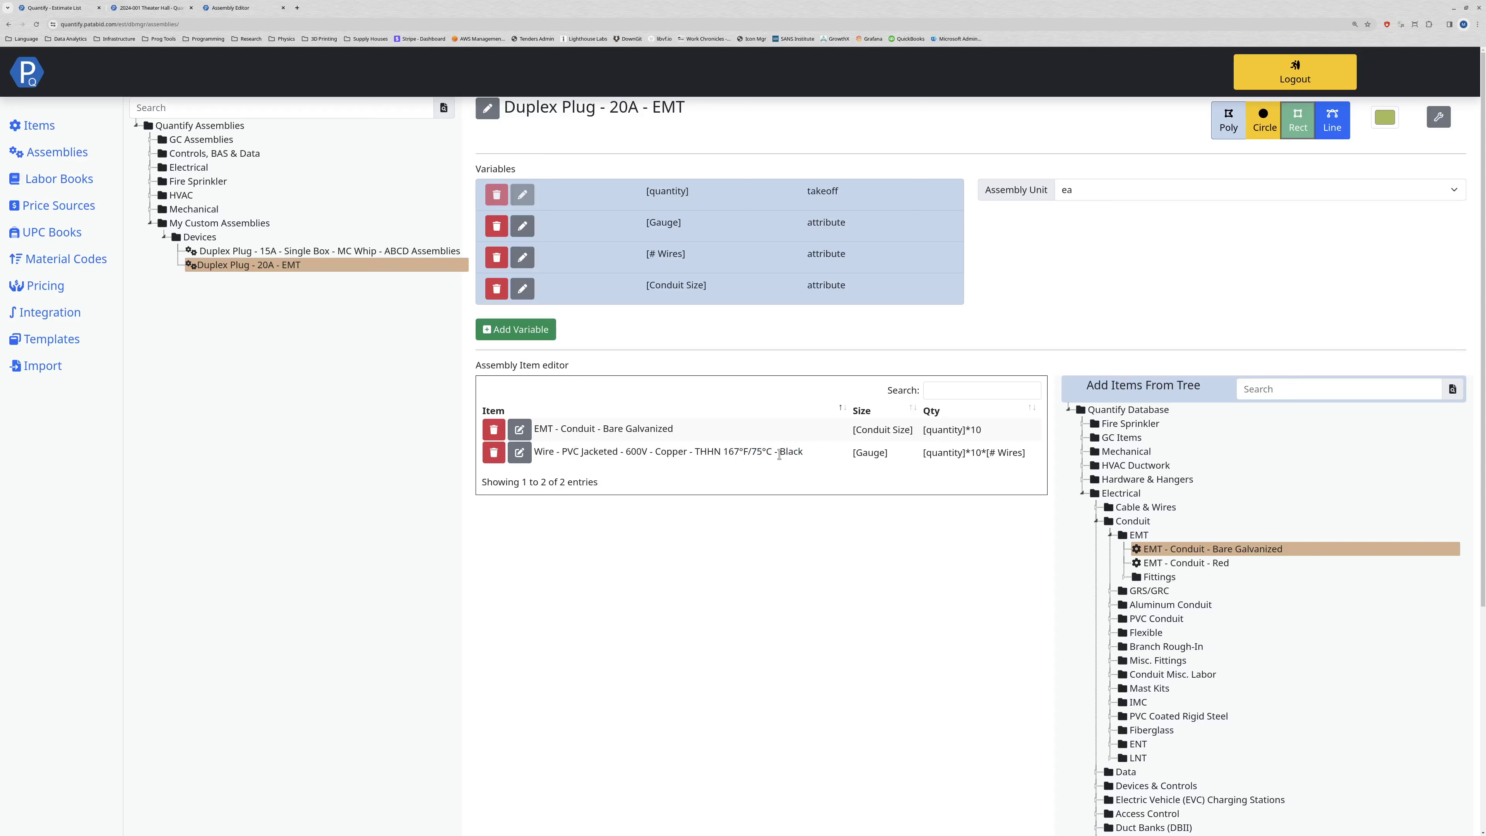
left_click(519, 453)
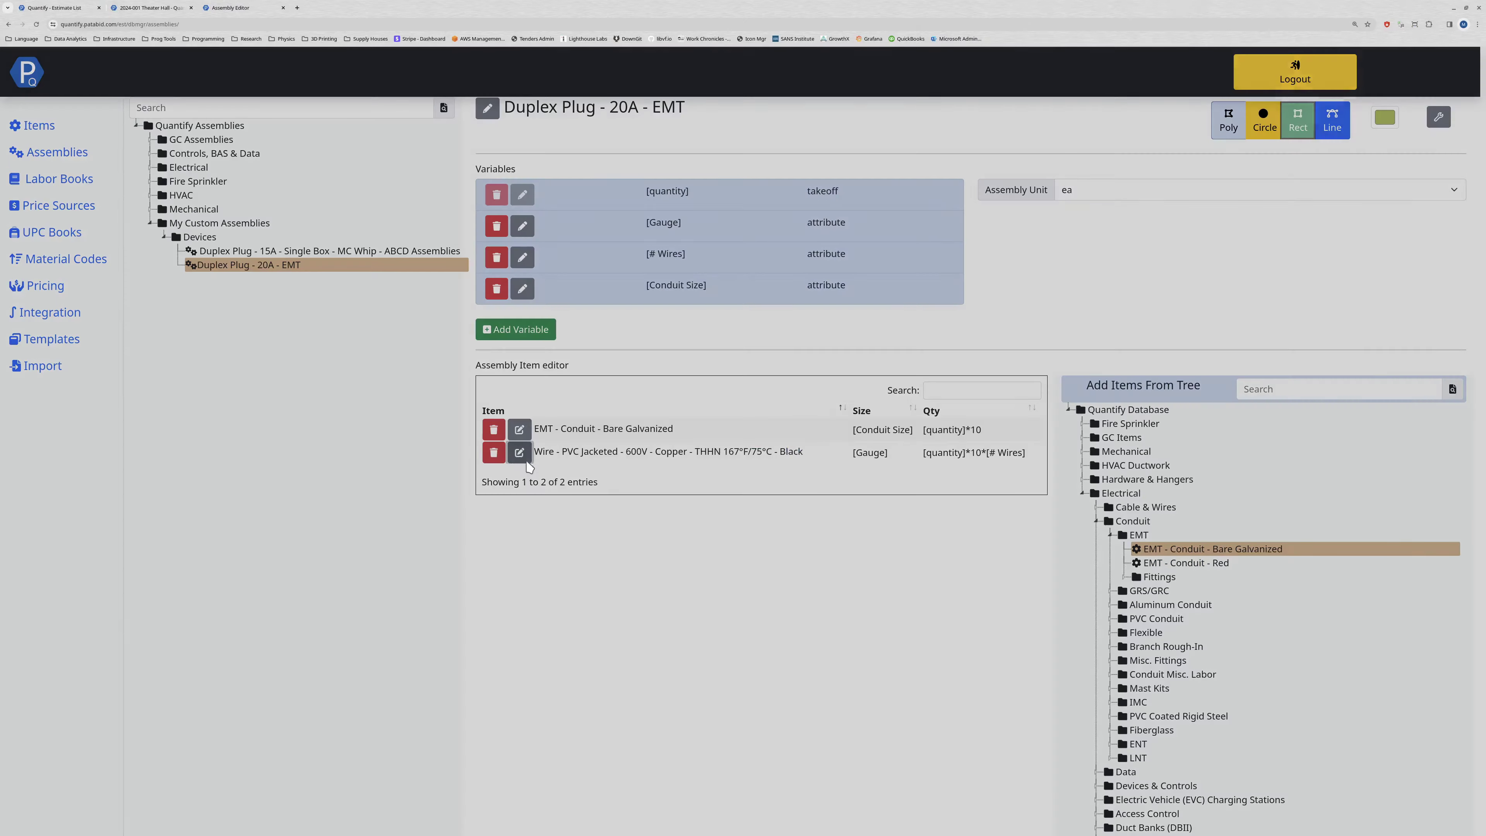
left_click(787, 202)
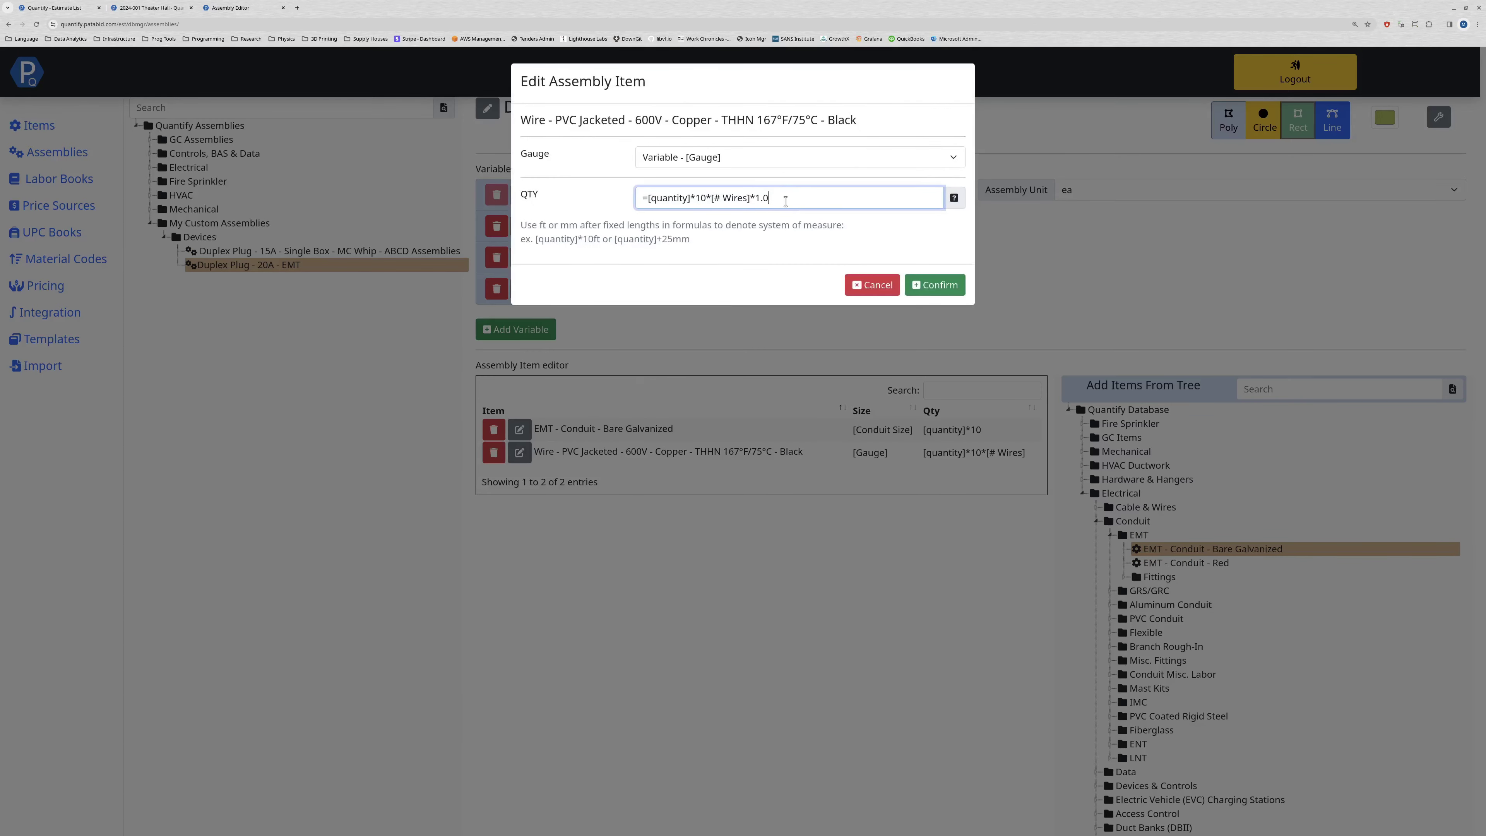
left_click(954, 287)
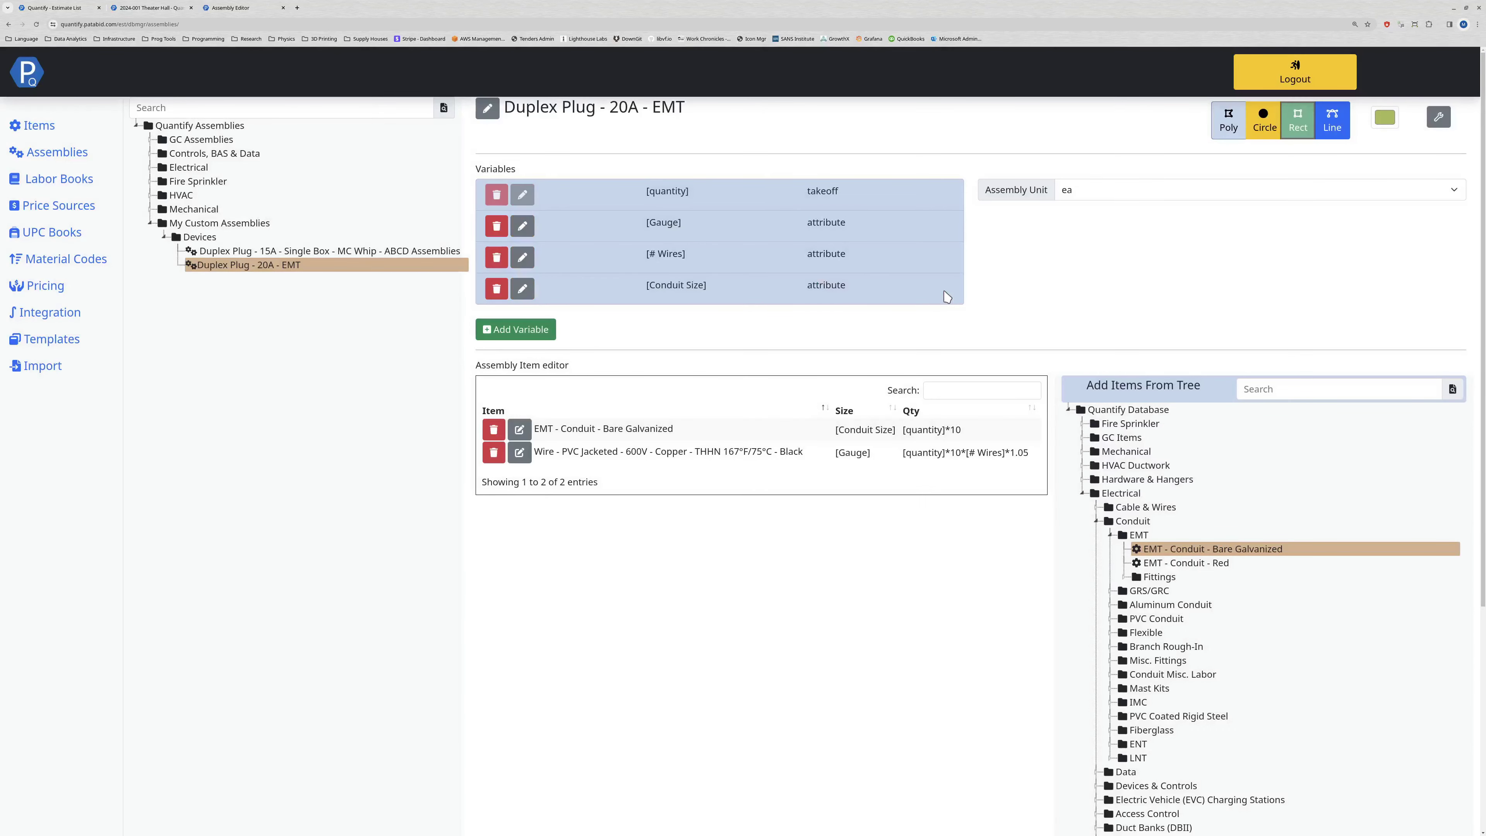
left_click(1123, 579)
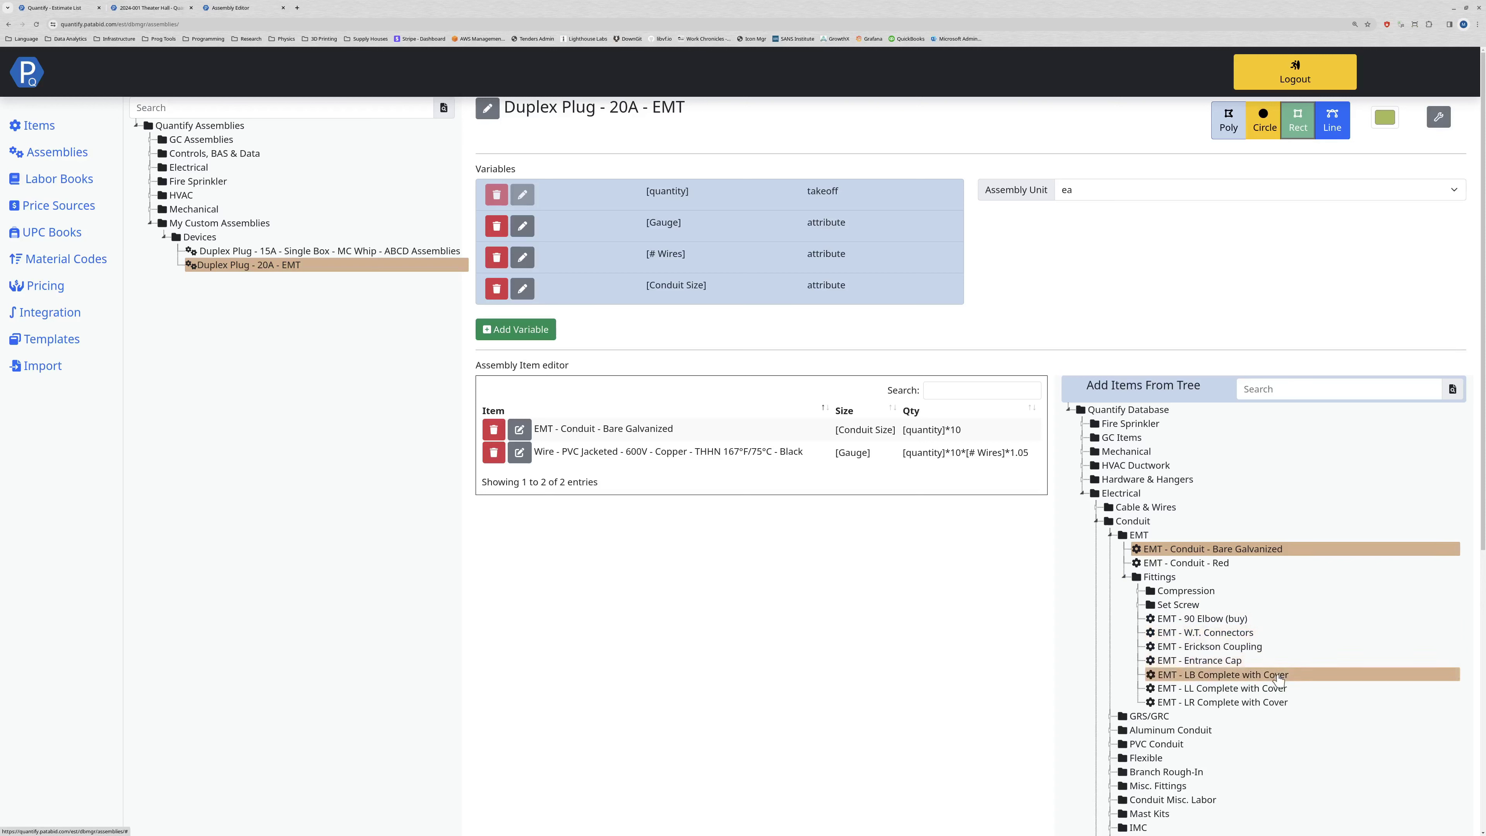
Add EMT - Standard Connectors - Set Screw, sized by [Conduit Size], with quantity =[quantity]*2.
left_click(1139, 591)
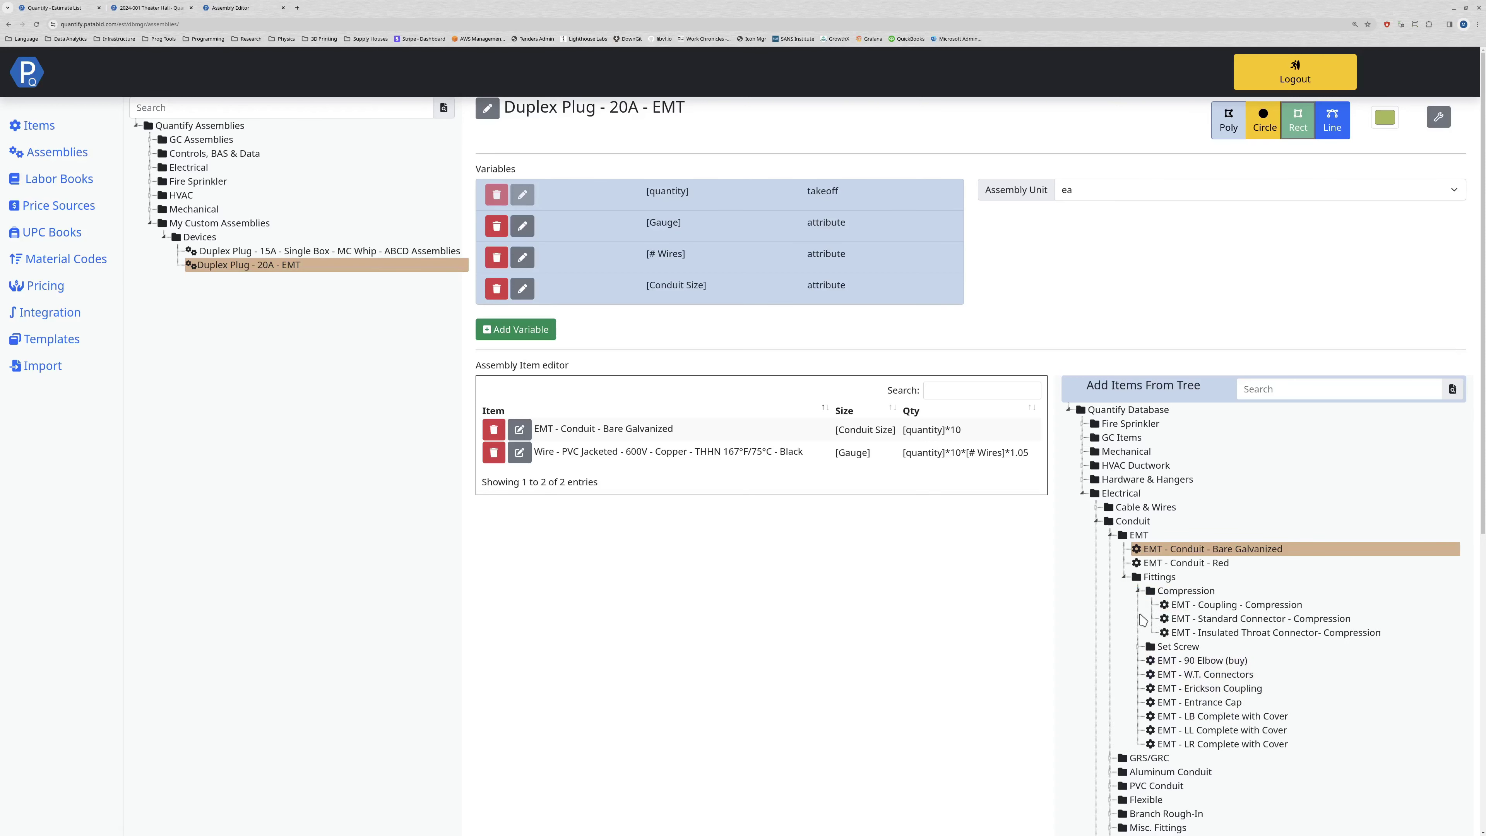
left_click(1139, 590)
left_click(1139, 604)
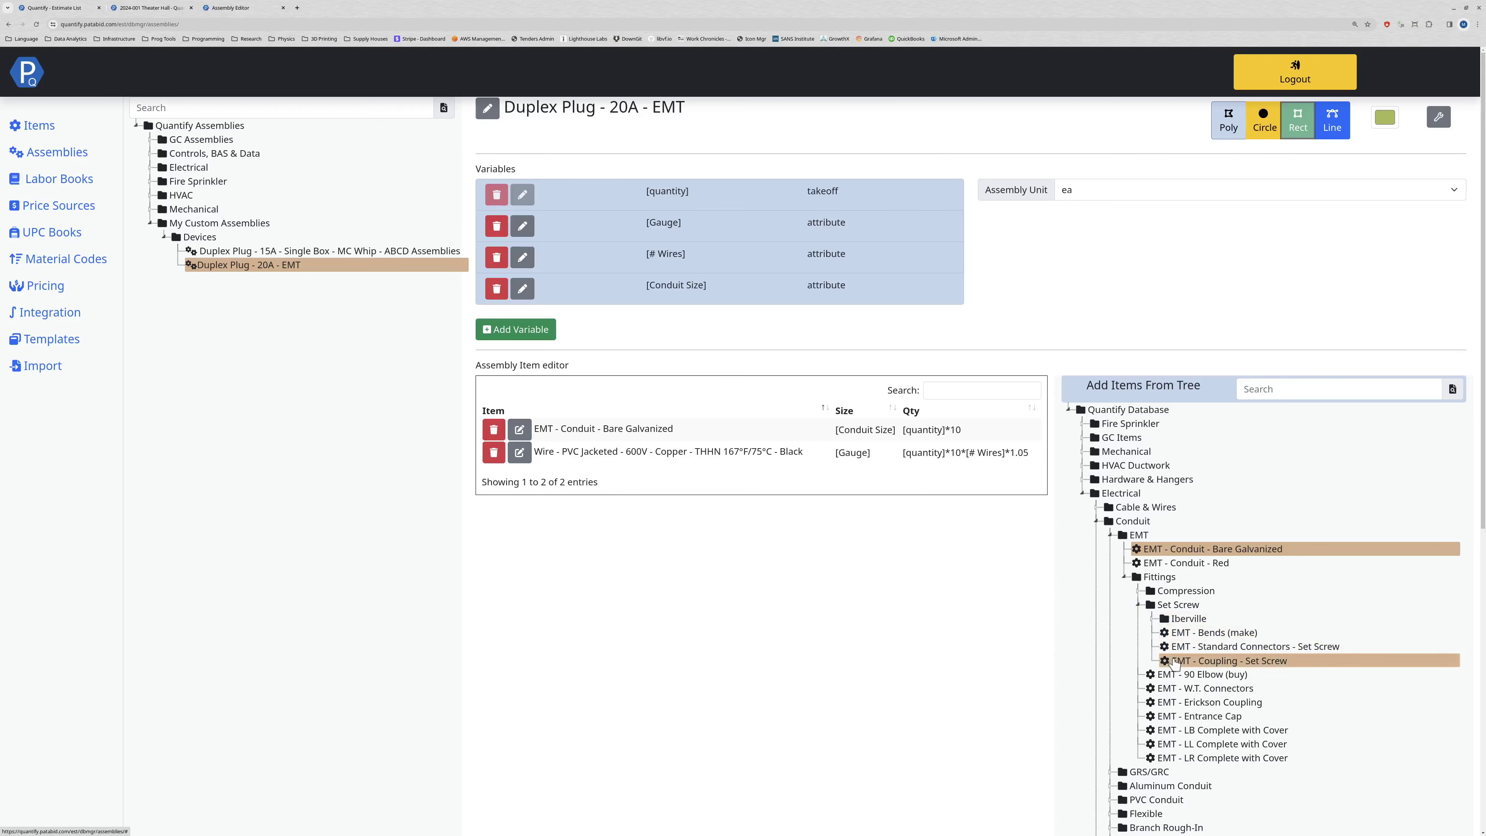
left_click(1200, 647)
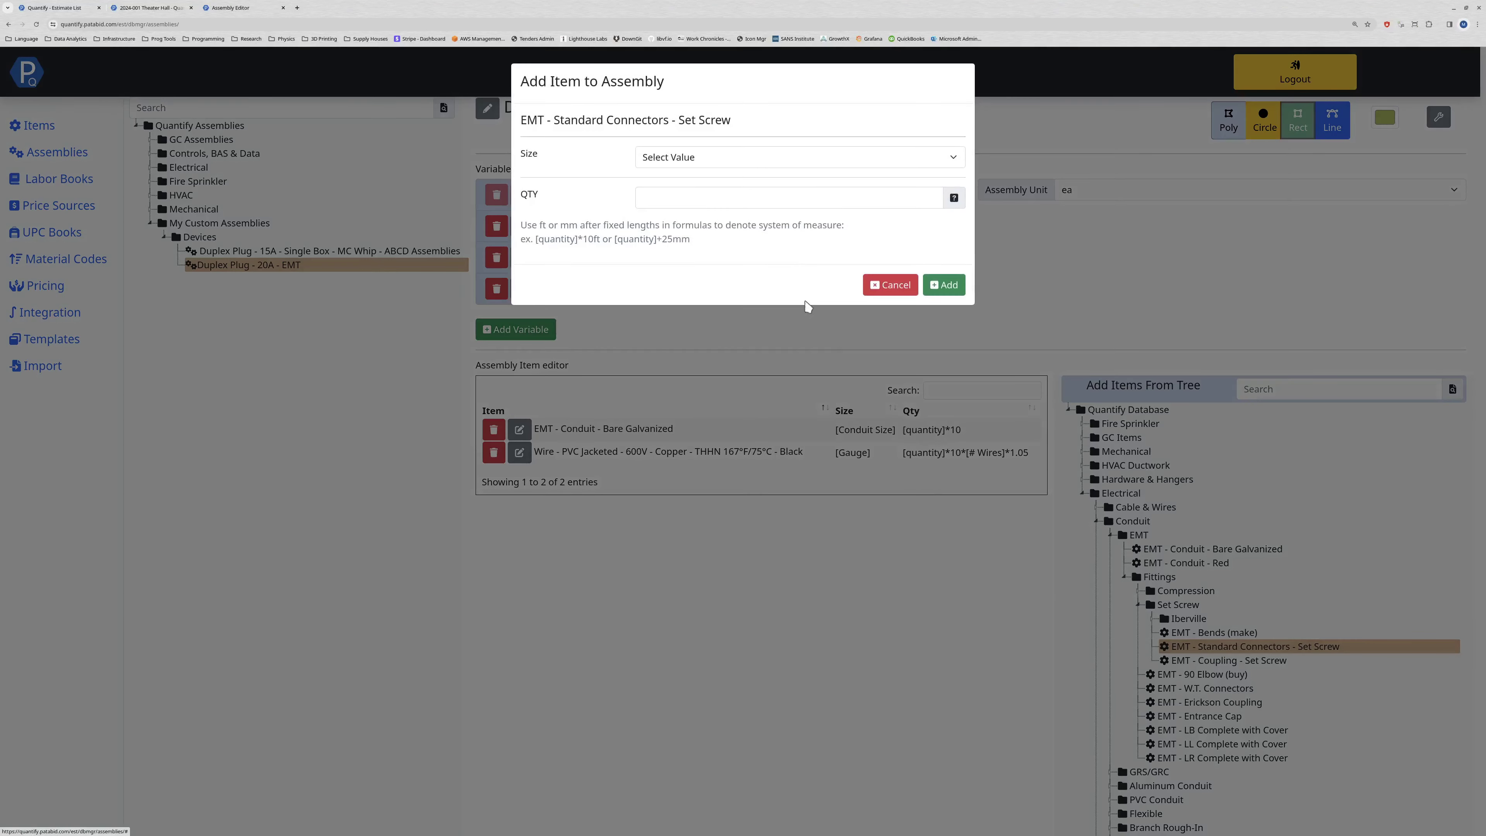
left_click(736, 159)
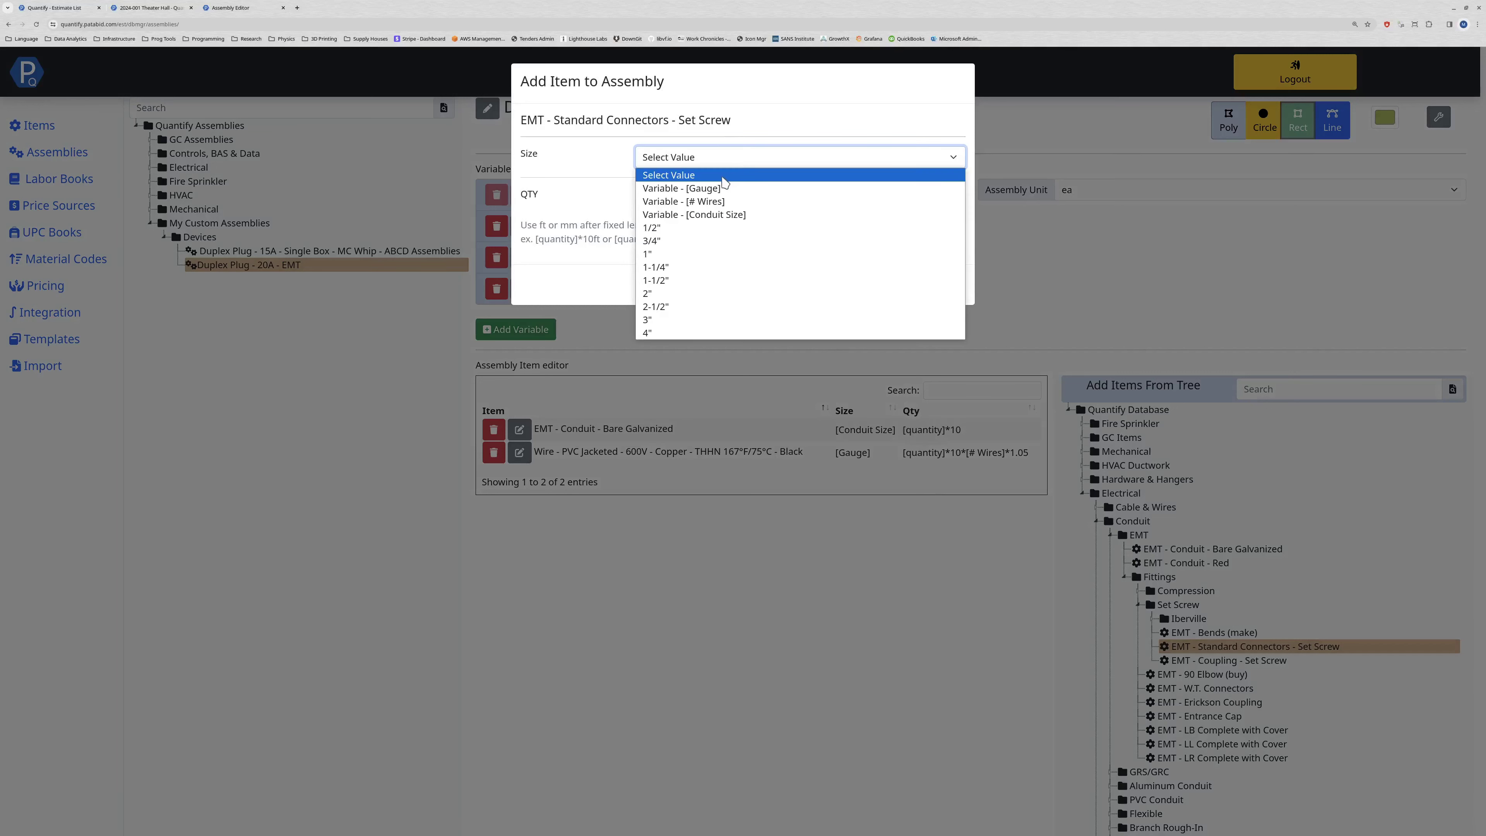
left_click(702, 215)
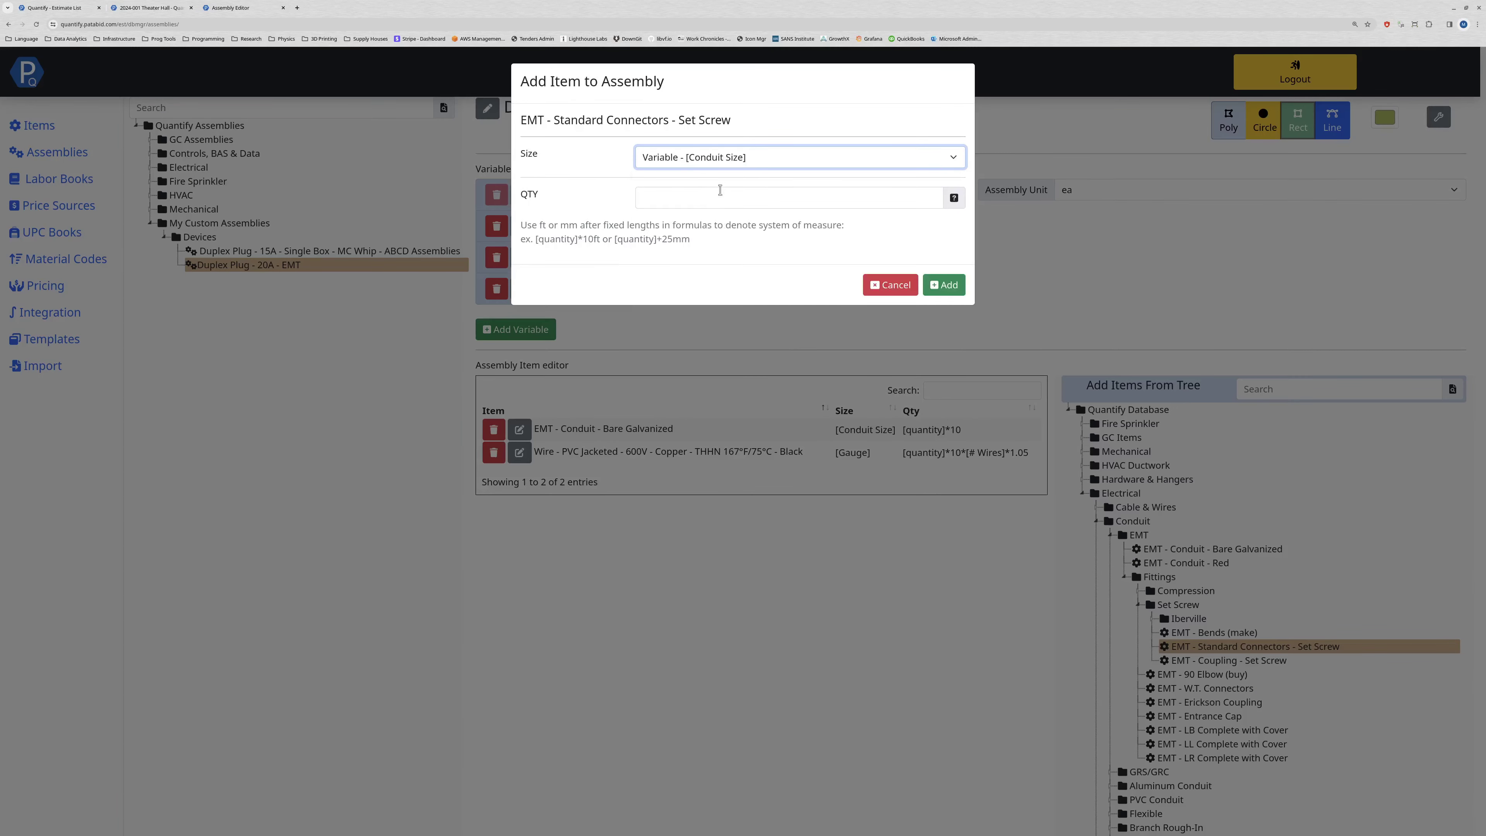
left_click(695, 196)
type("=")
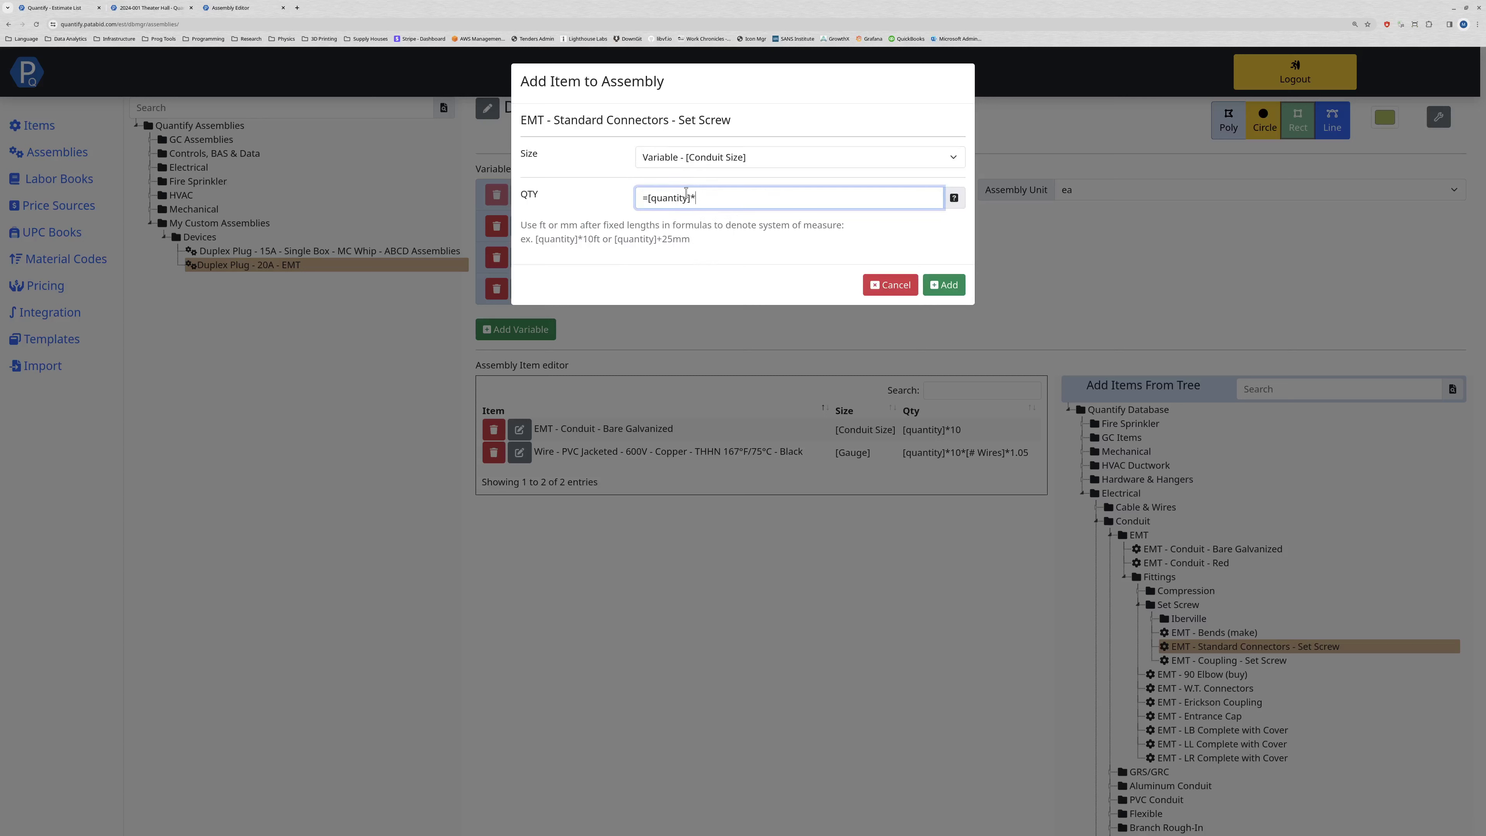
left_click(944, 284)
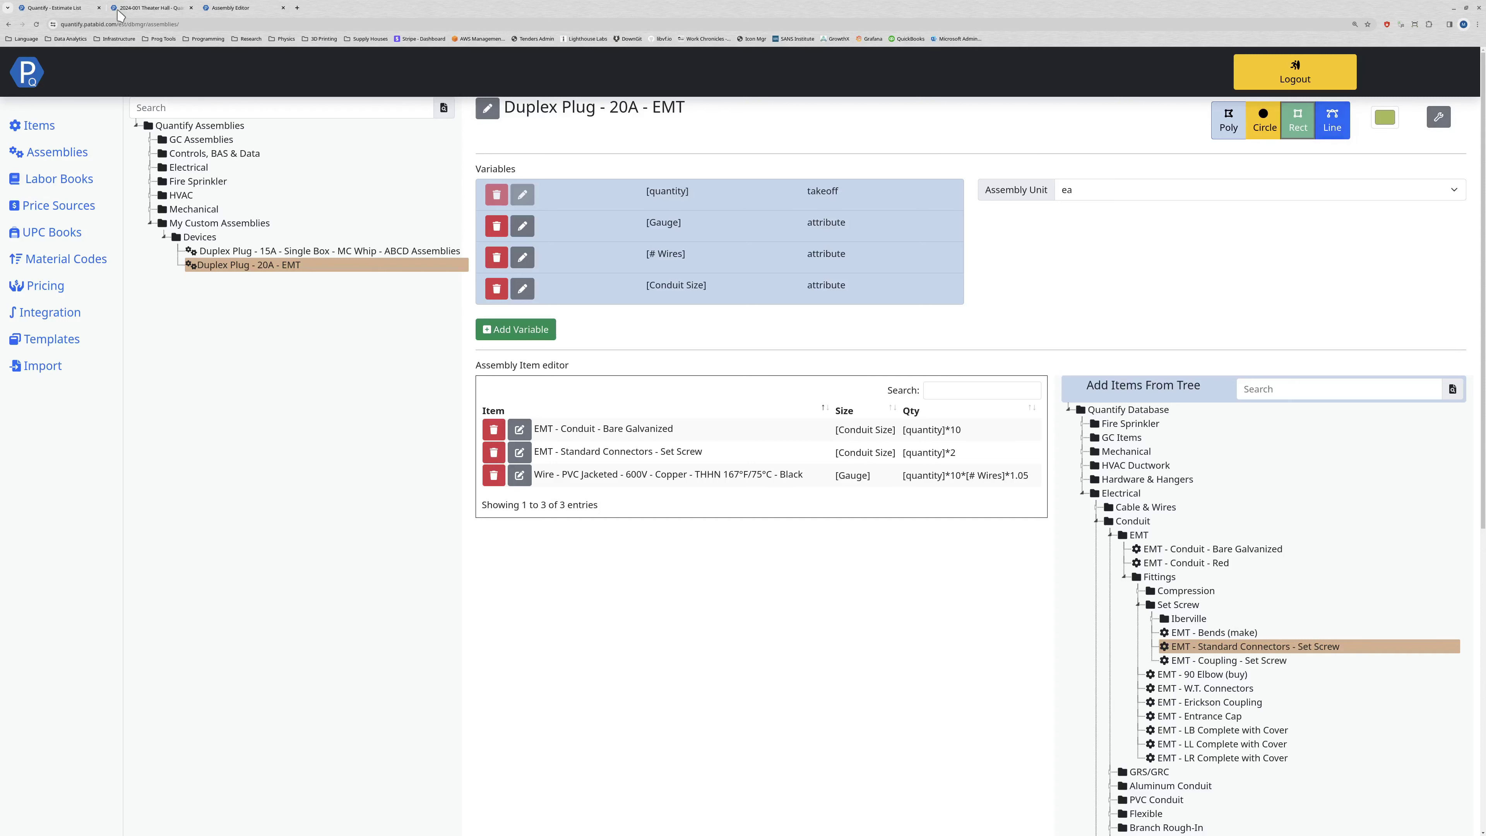
left_click(1436, 121)
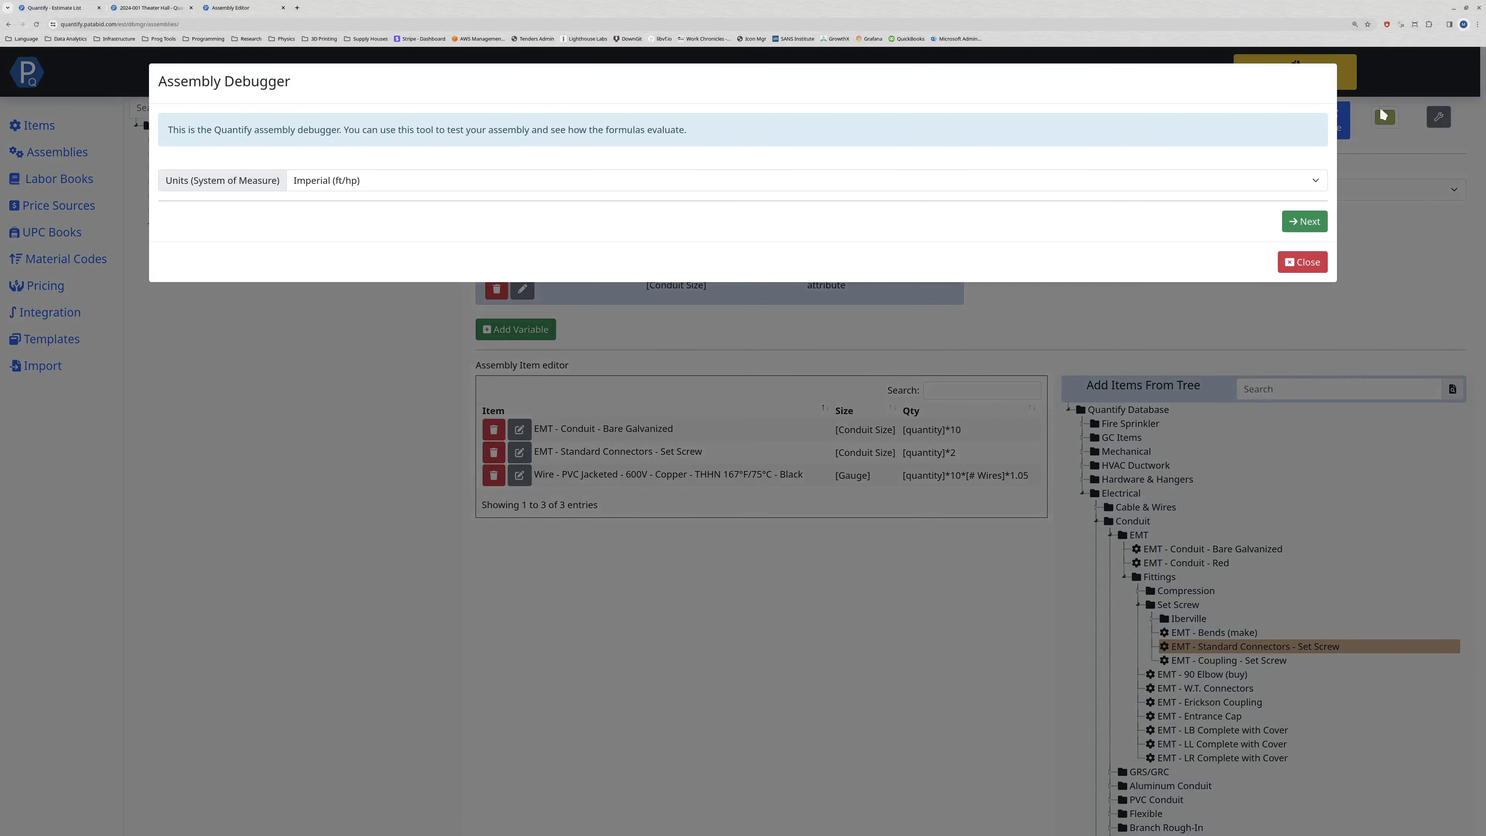
left_click(1305, 222)
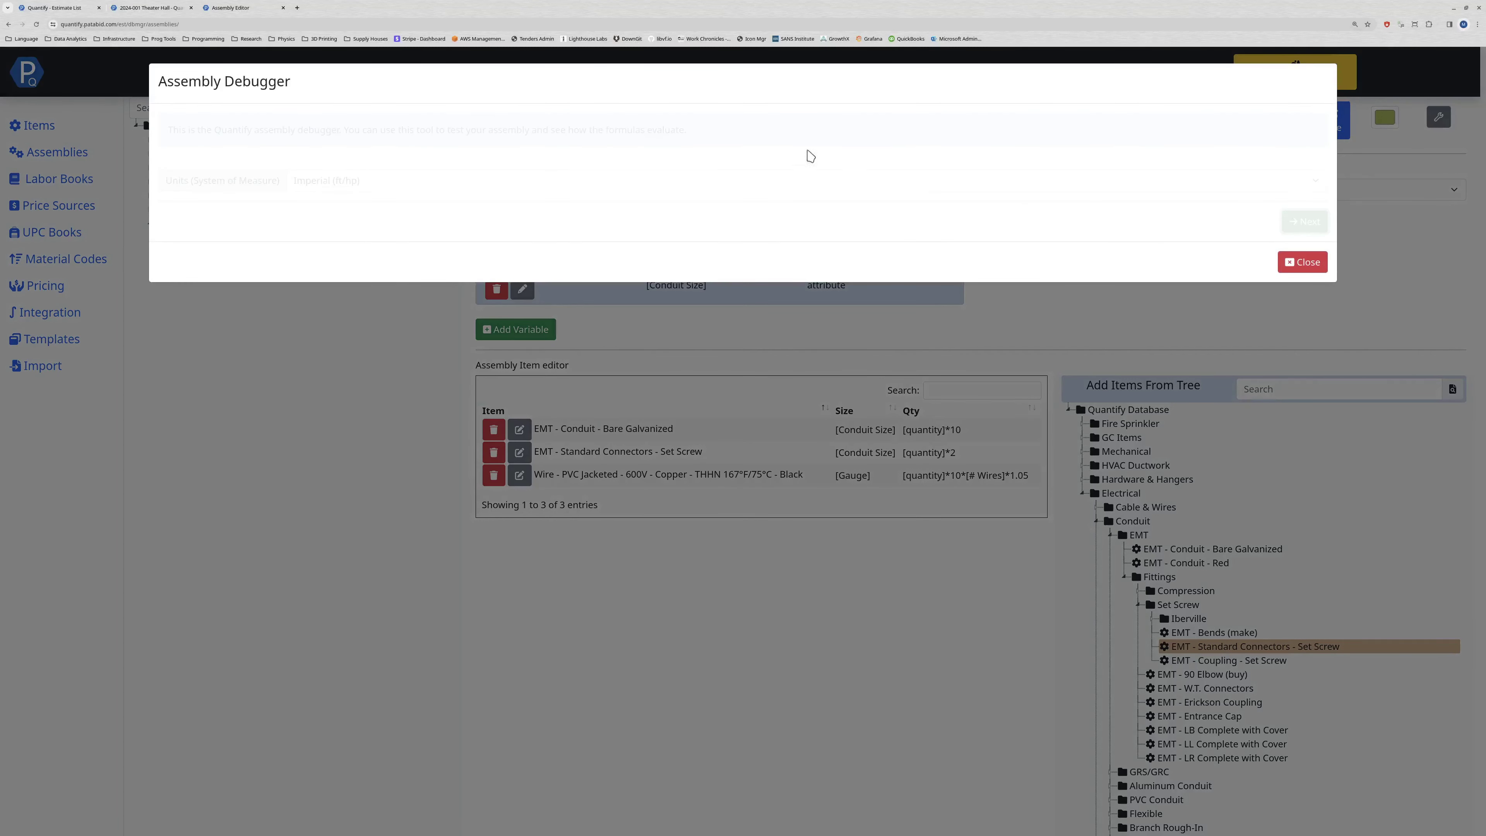
left_click(794, 178)
left_click(789, 183)
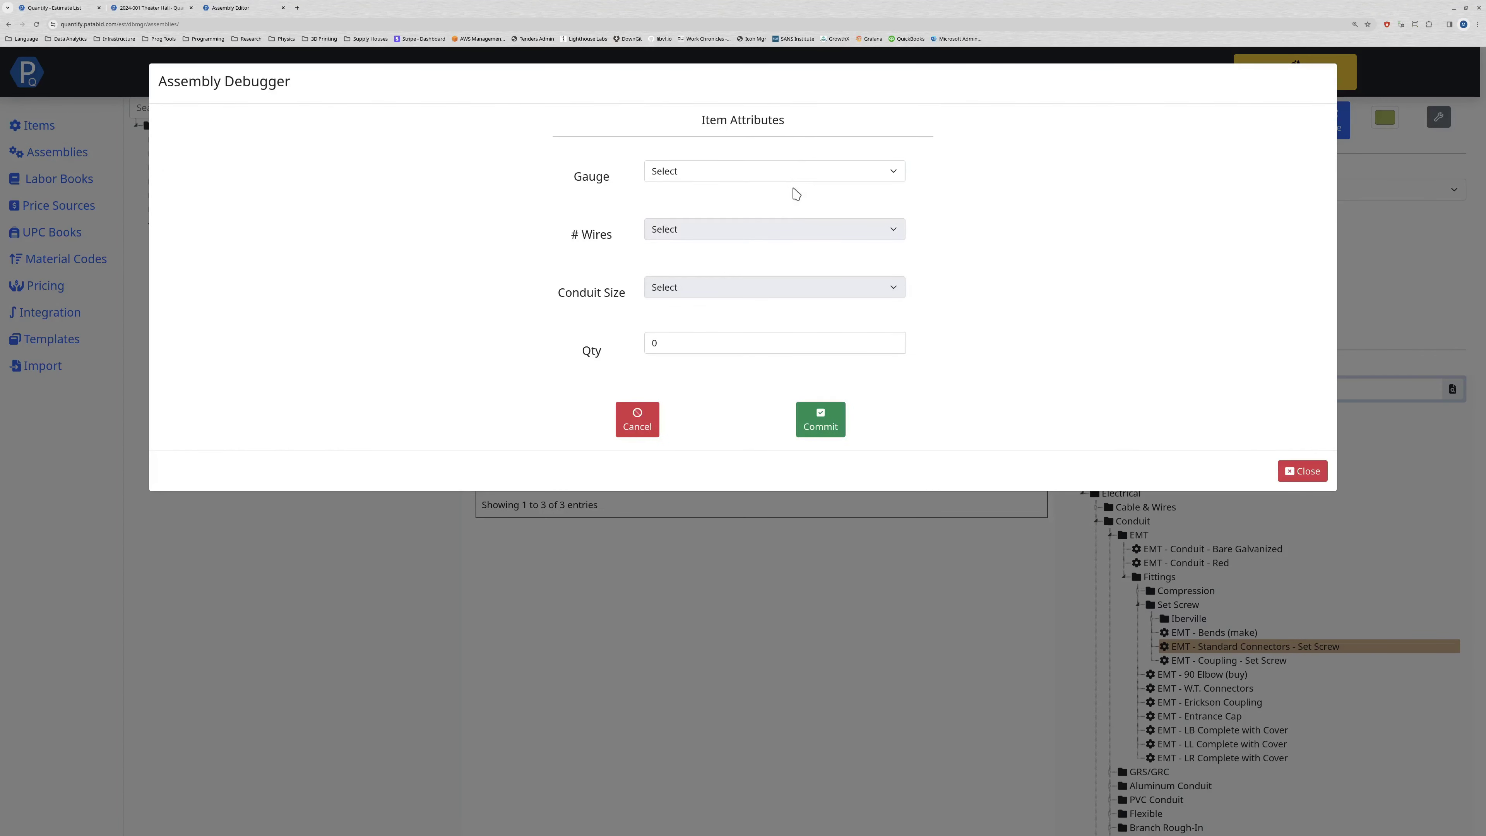
left_click(780, 180)
left_click(779, 179)
left_click(738, 175)
left_click(726, 177)
left_click(662, 173)
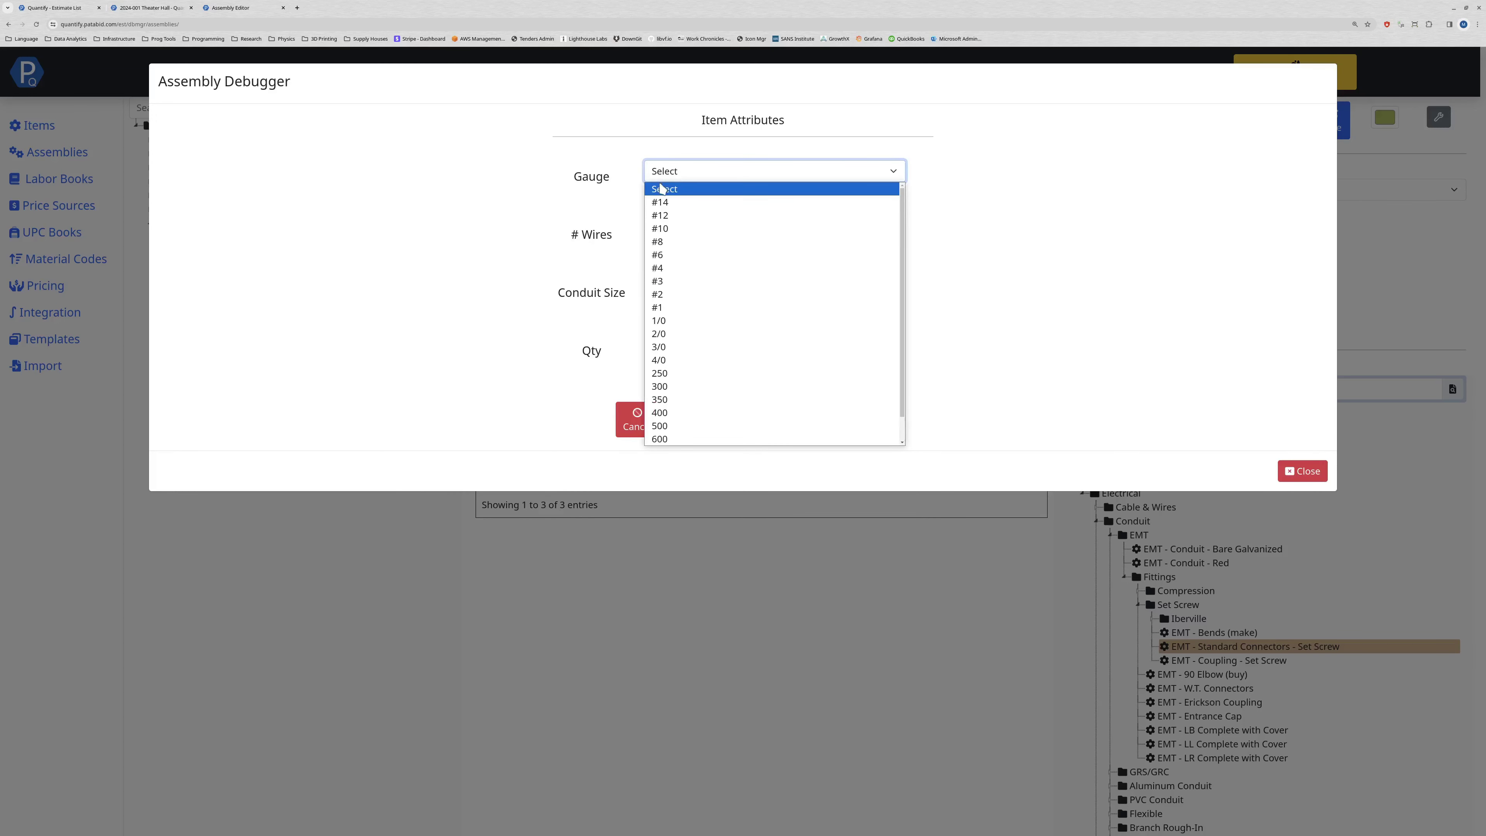
left_click(663, 217)
left_click(667, 234)
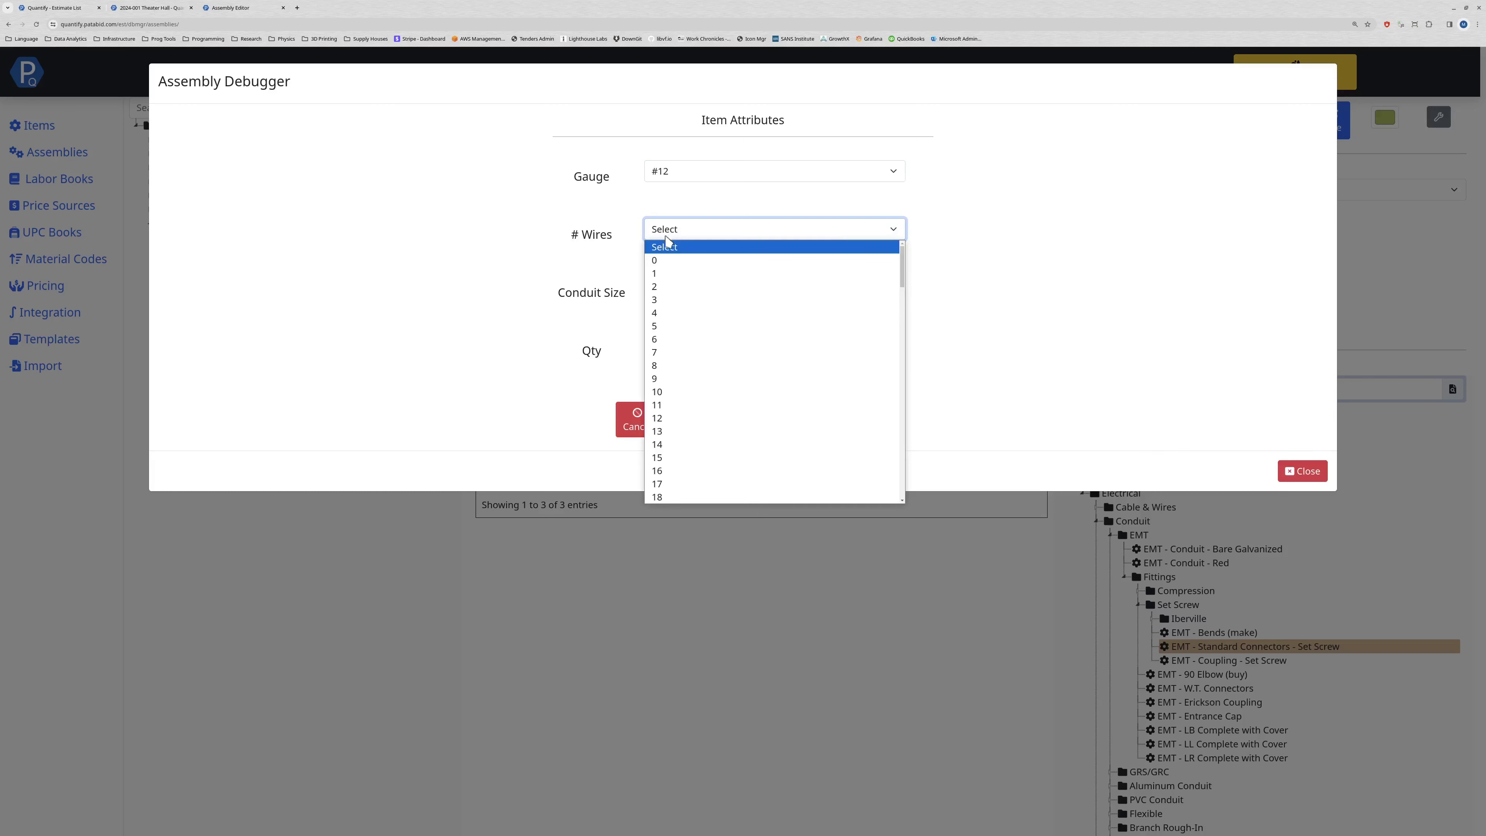
left_click(673, 300)
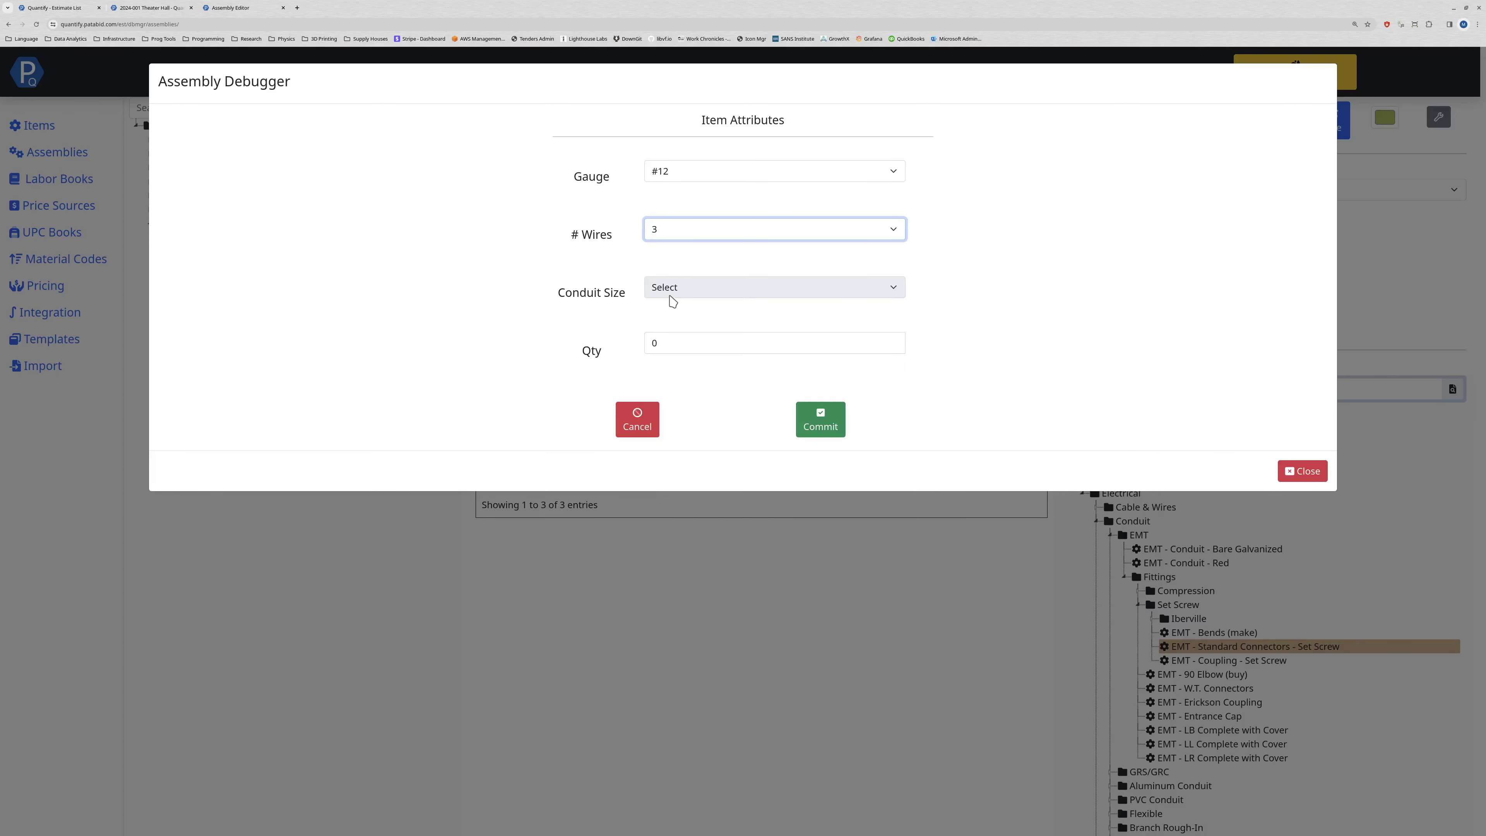
left_click(672, 296)
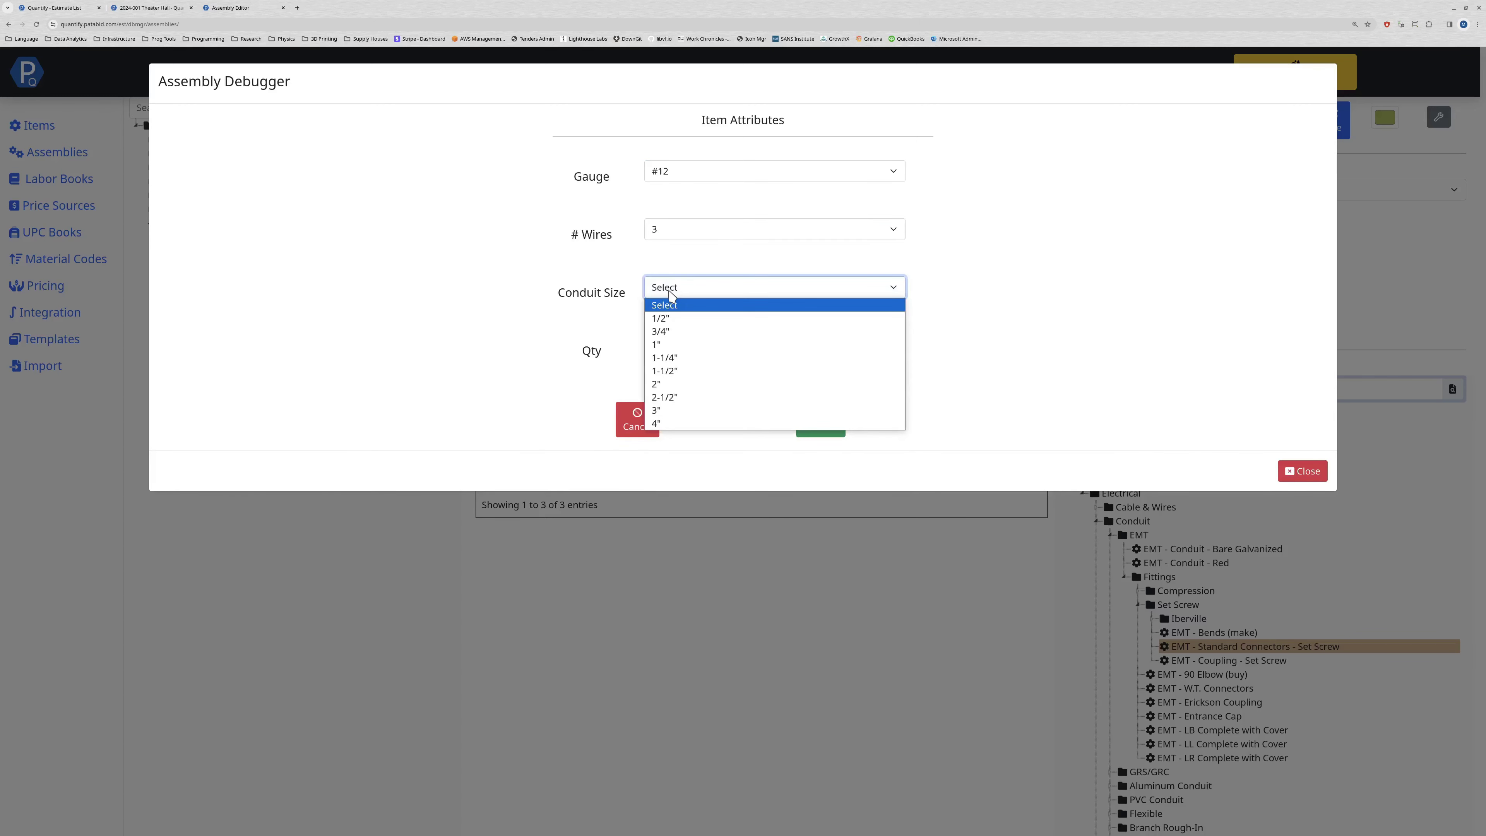
left_click(673, 332)
left_click(674, 345)
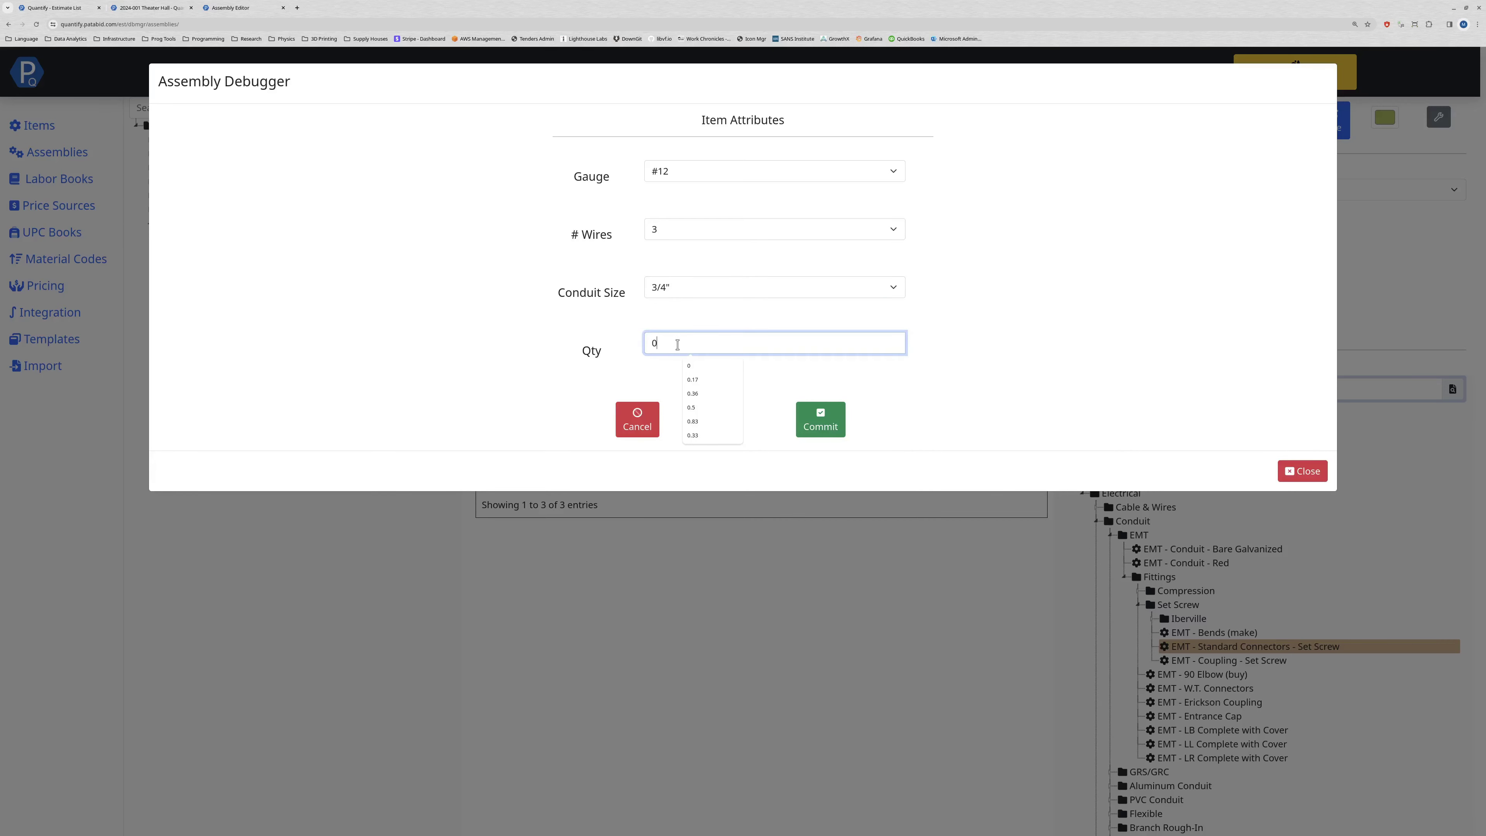
type("10")
left_click(822, 424)
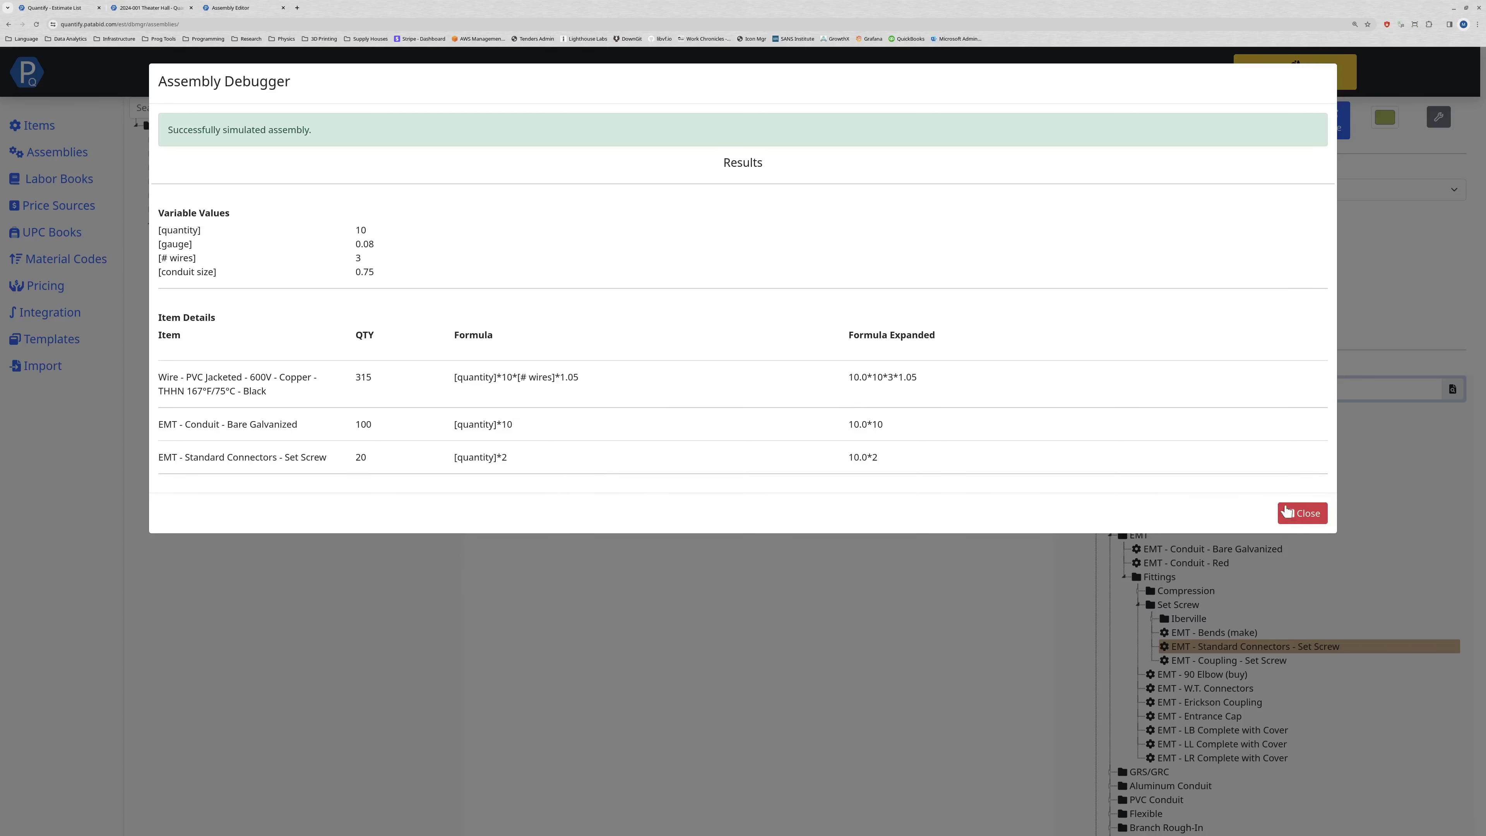
left_click(1300, 514)
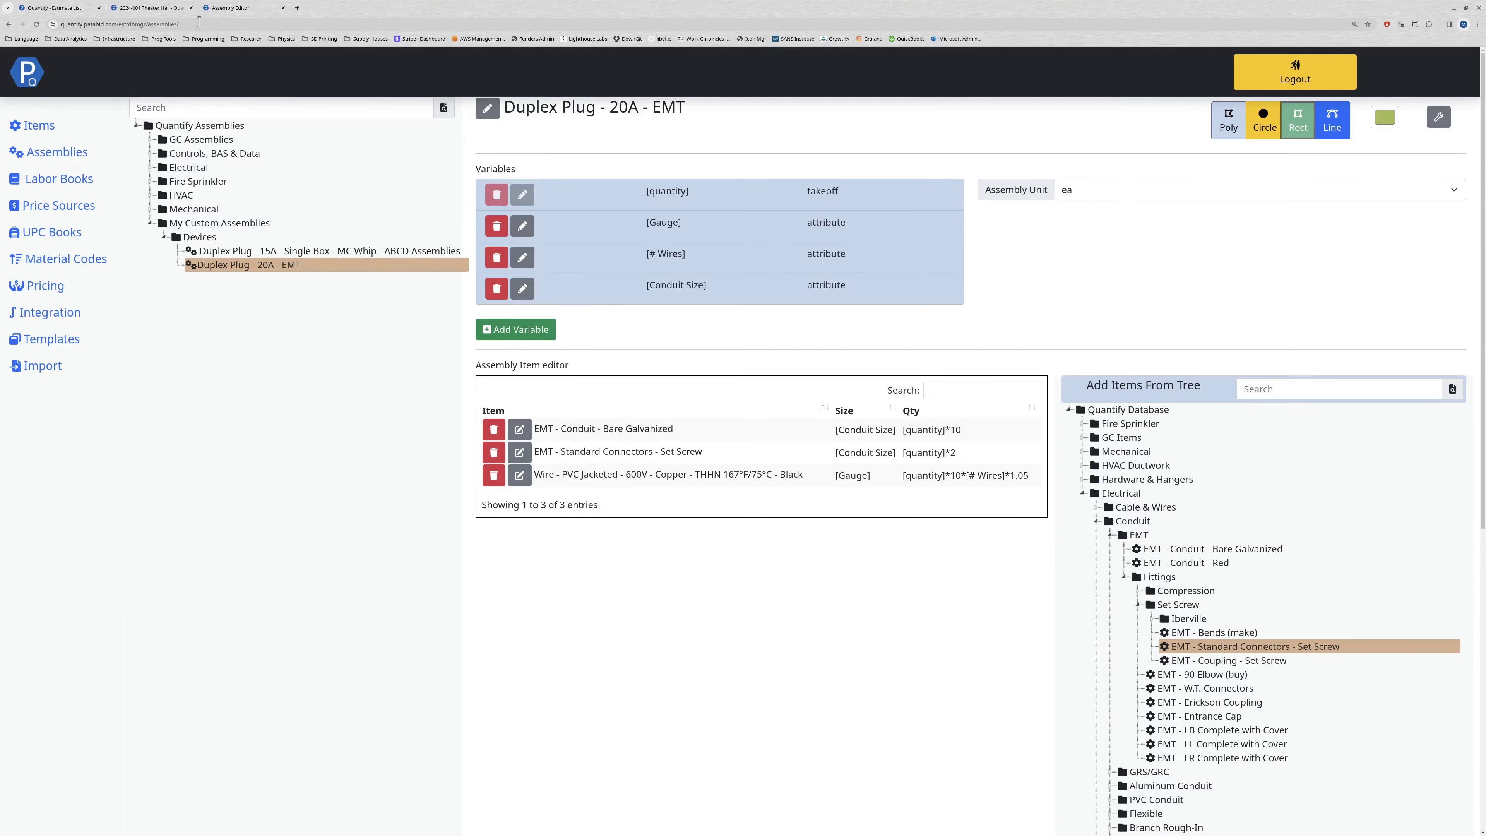
In the Theater Hall estimate, choose the Duplex Plug - 20A - EMT assembly with 3 wires and 3/4" conduit.
left_click(154, 8)
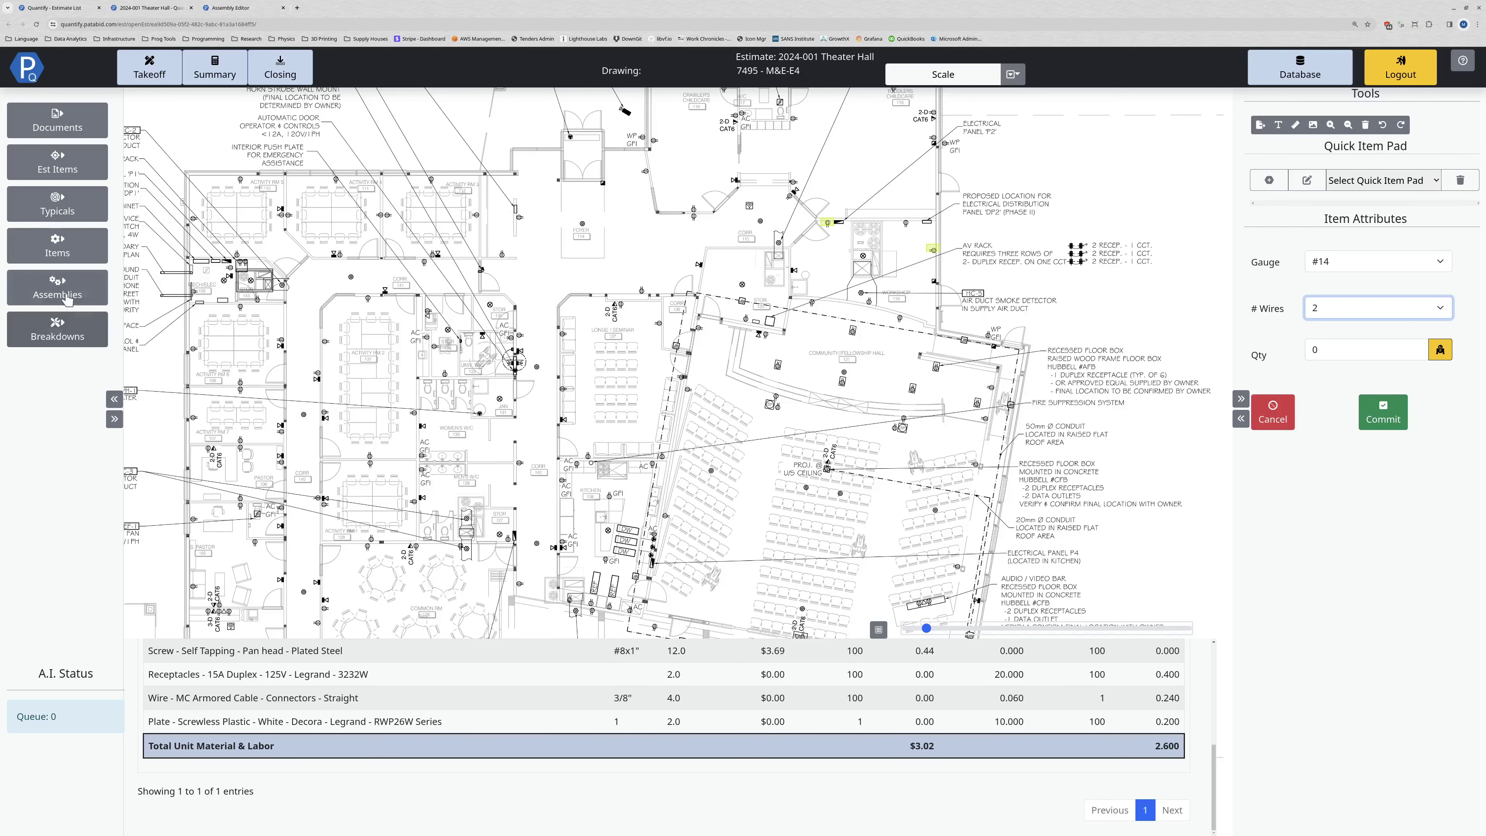
left_click(1283, 420)
left_click(42, 285)
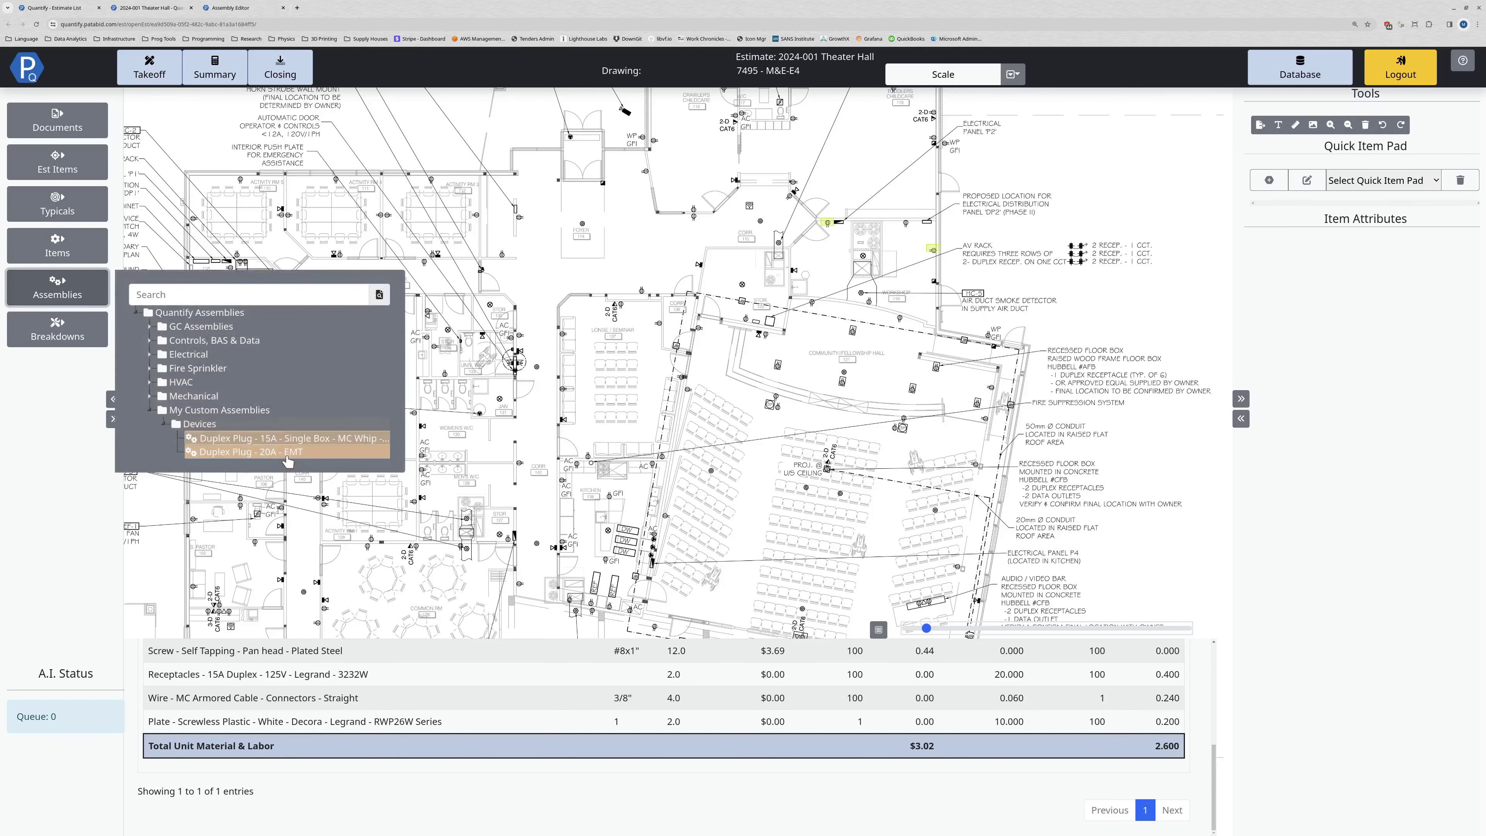
left_click(287, 453)
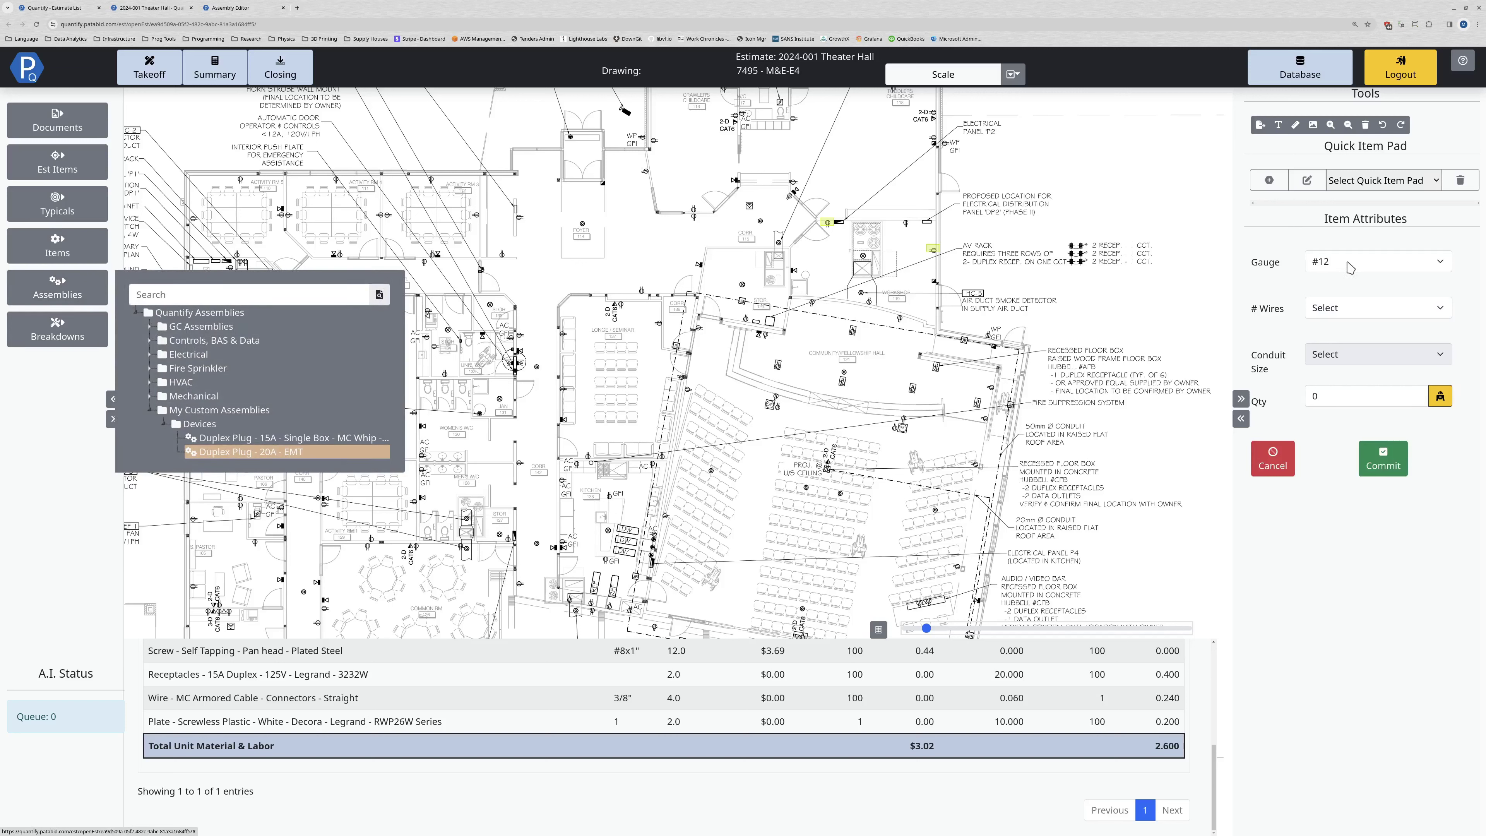
left_click(1353, 319)
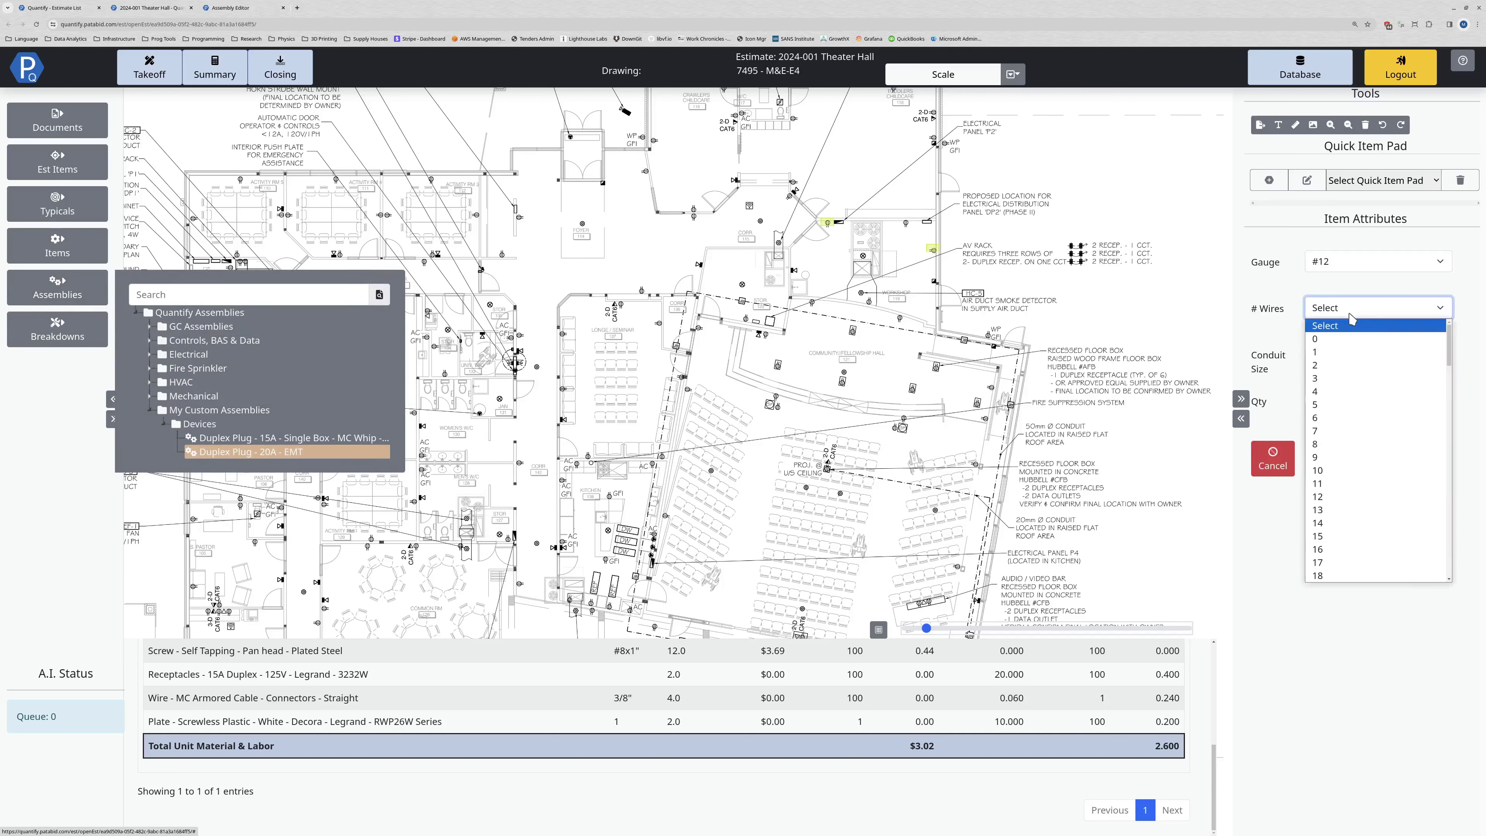
left_click(1356, 383)
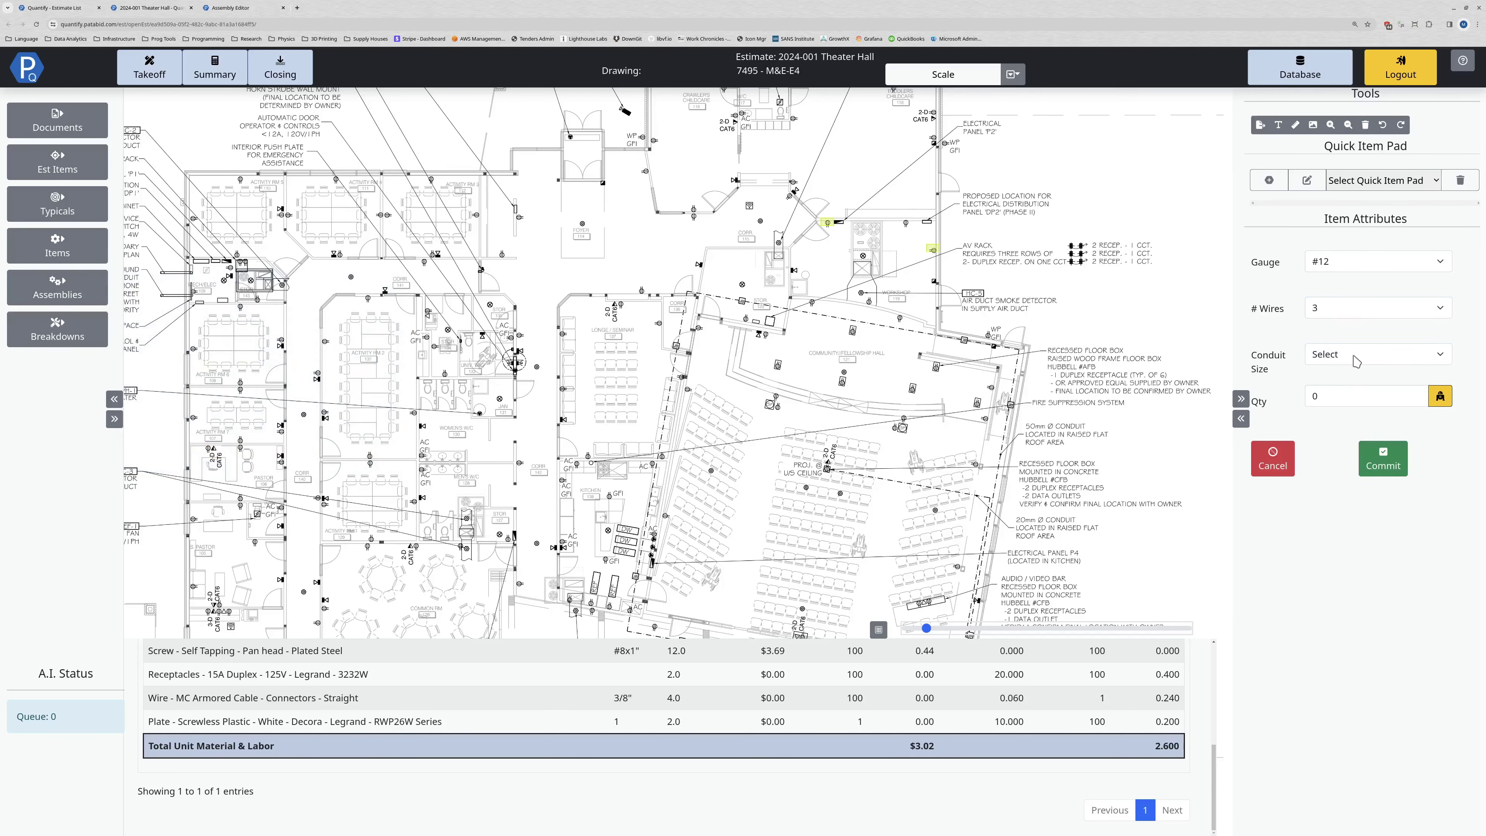
left_click(1357, 361)
left_click(1357, 391)
Count ten receptacles on the drawing, including the WP GFI, and commit them to the takeoff.
left_click(811, 302)
left_click(899, 317)
left_click(993, 336)
left_click(641, 291)
left_click(657, 324)
left_click(562, 335)
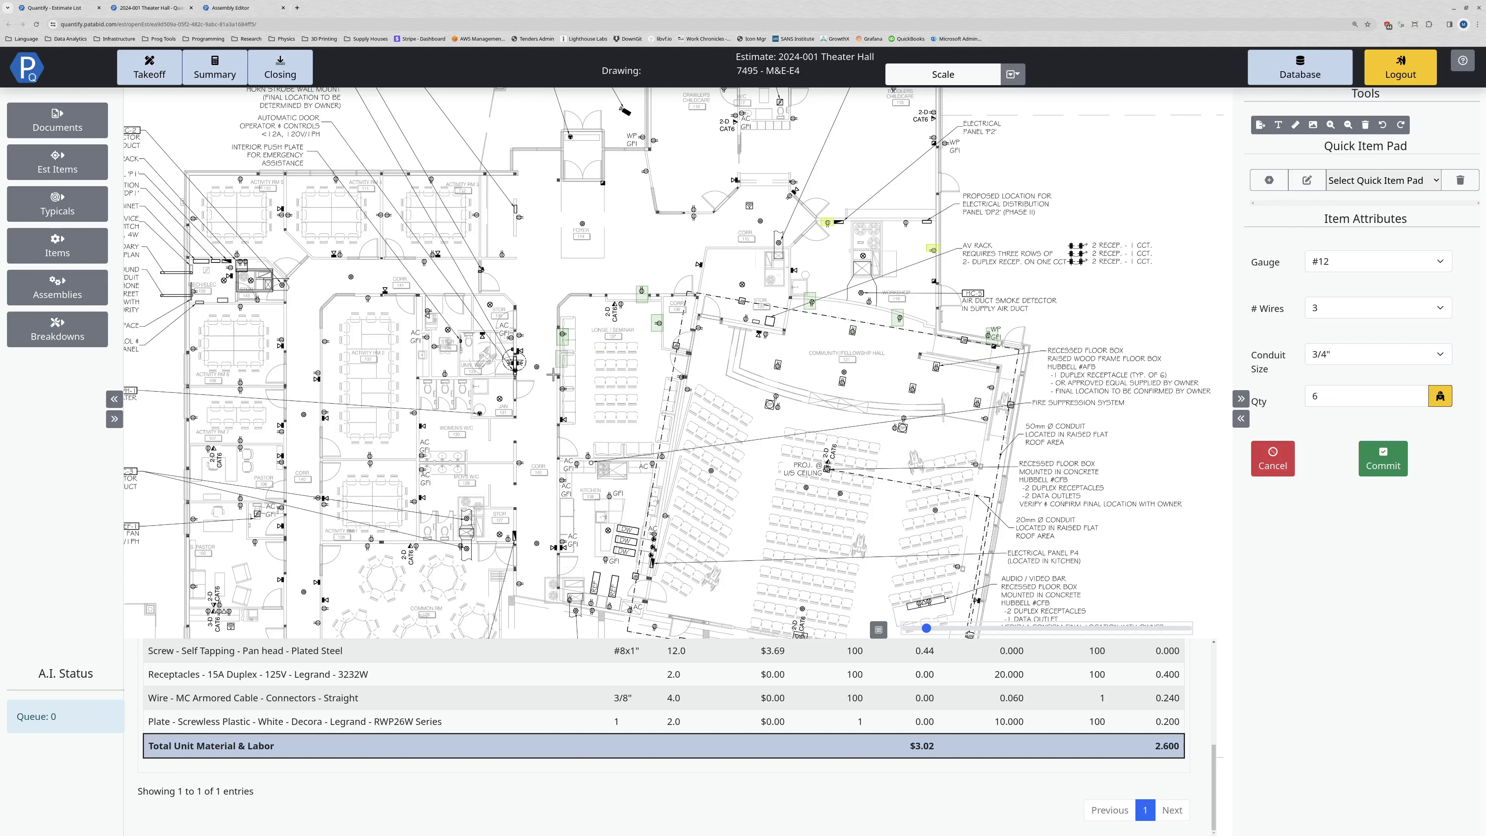
left_click(562, 388)
left_click(413, 411)
left_click(324, 408)
left_click(279, 433)
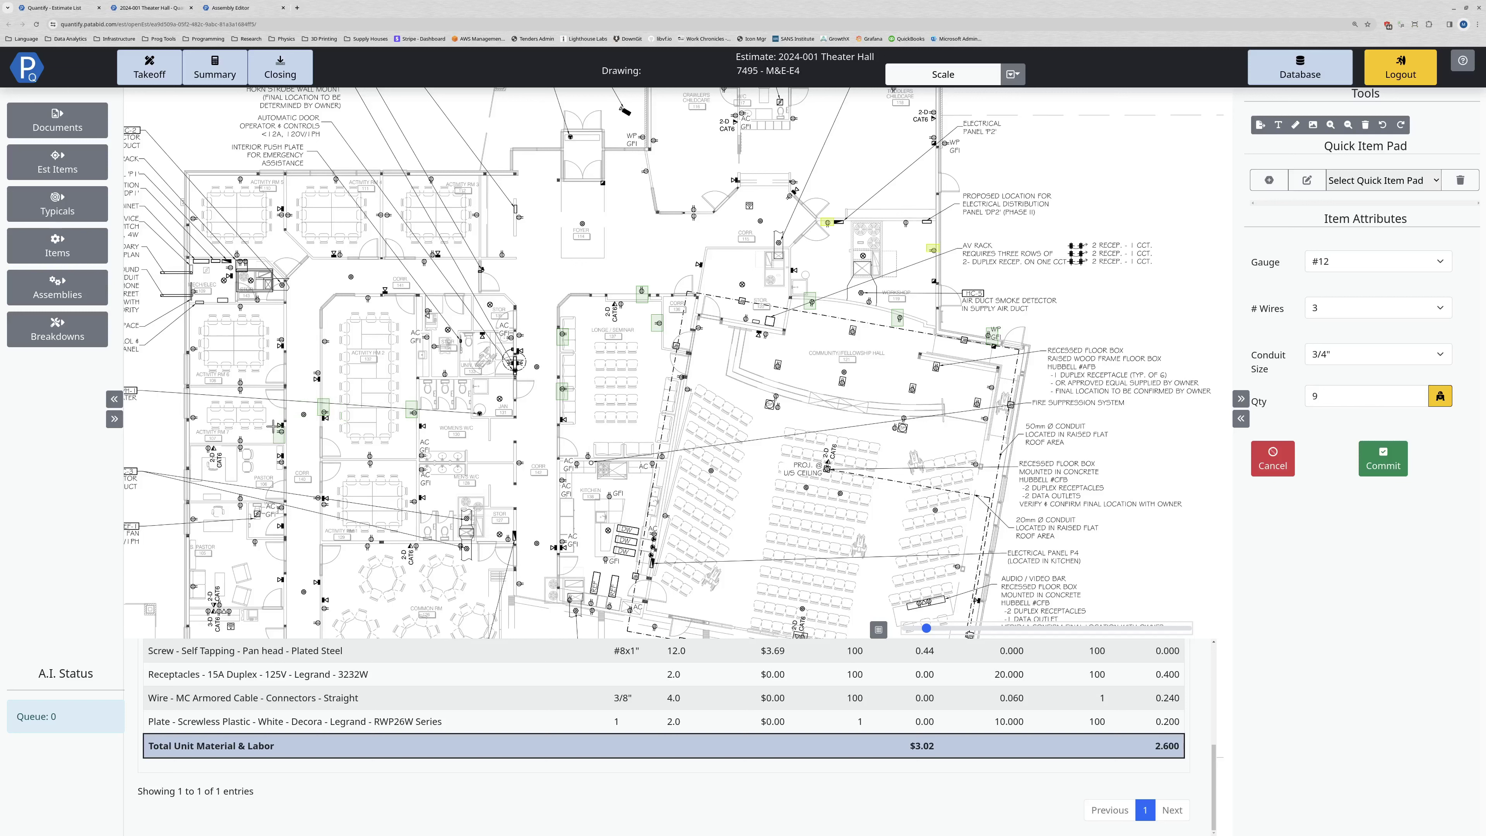
left_click(1376, 459)
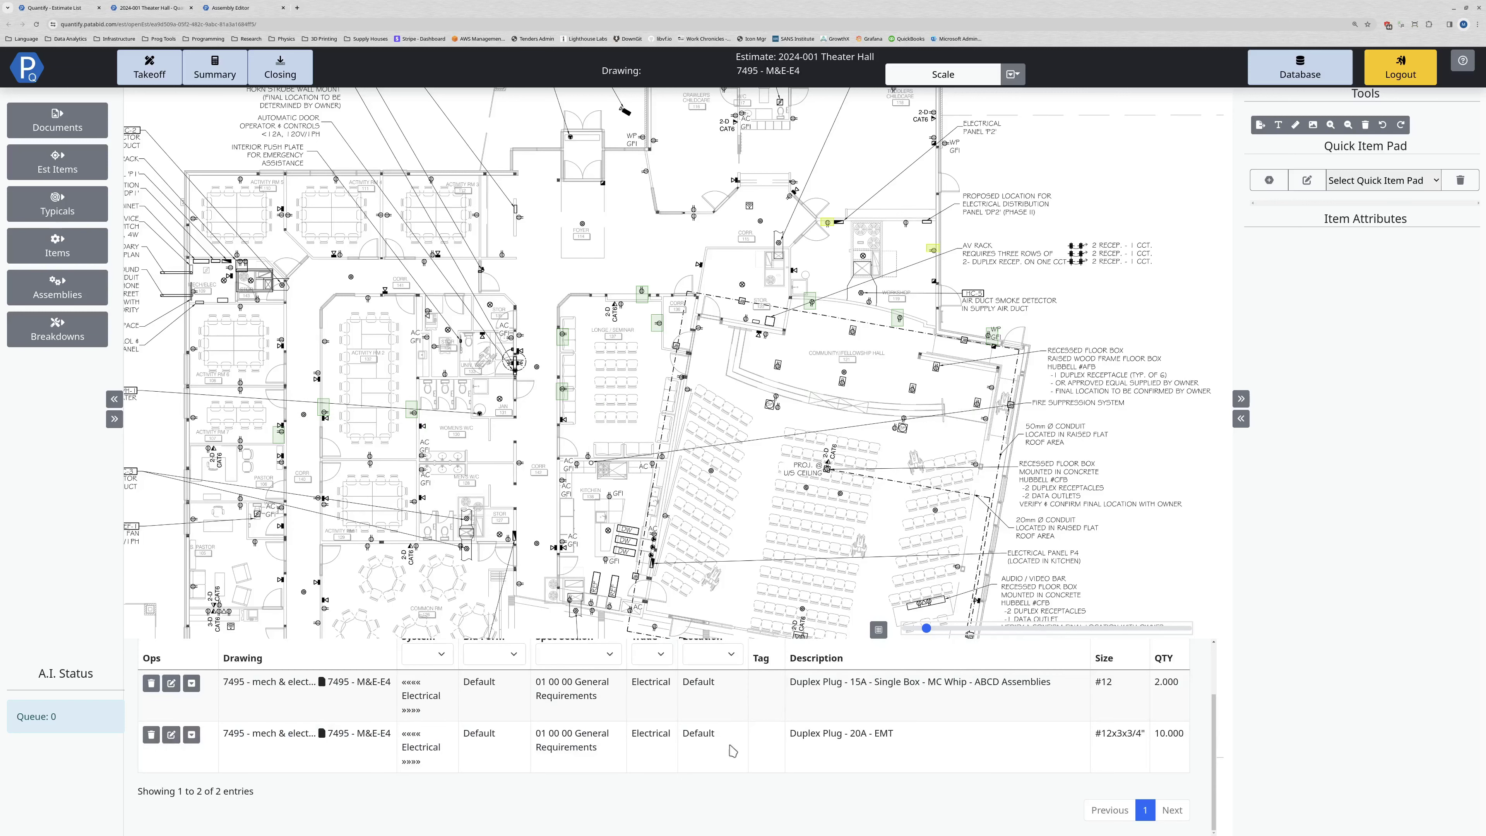
Review the Duplex Plug - 20A - EMT material and labour breakdown, then return to the Assembly Editor.
left_click(192, 735)
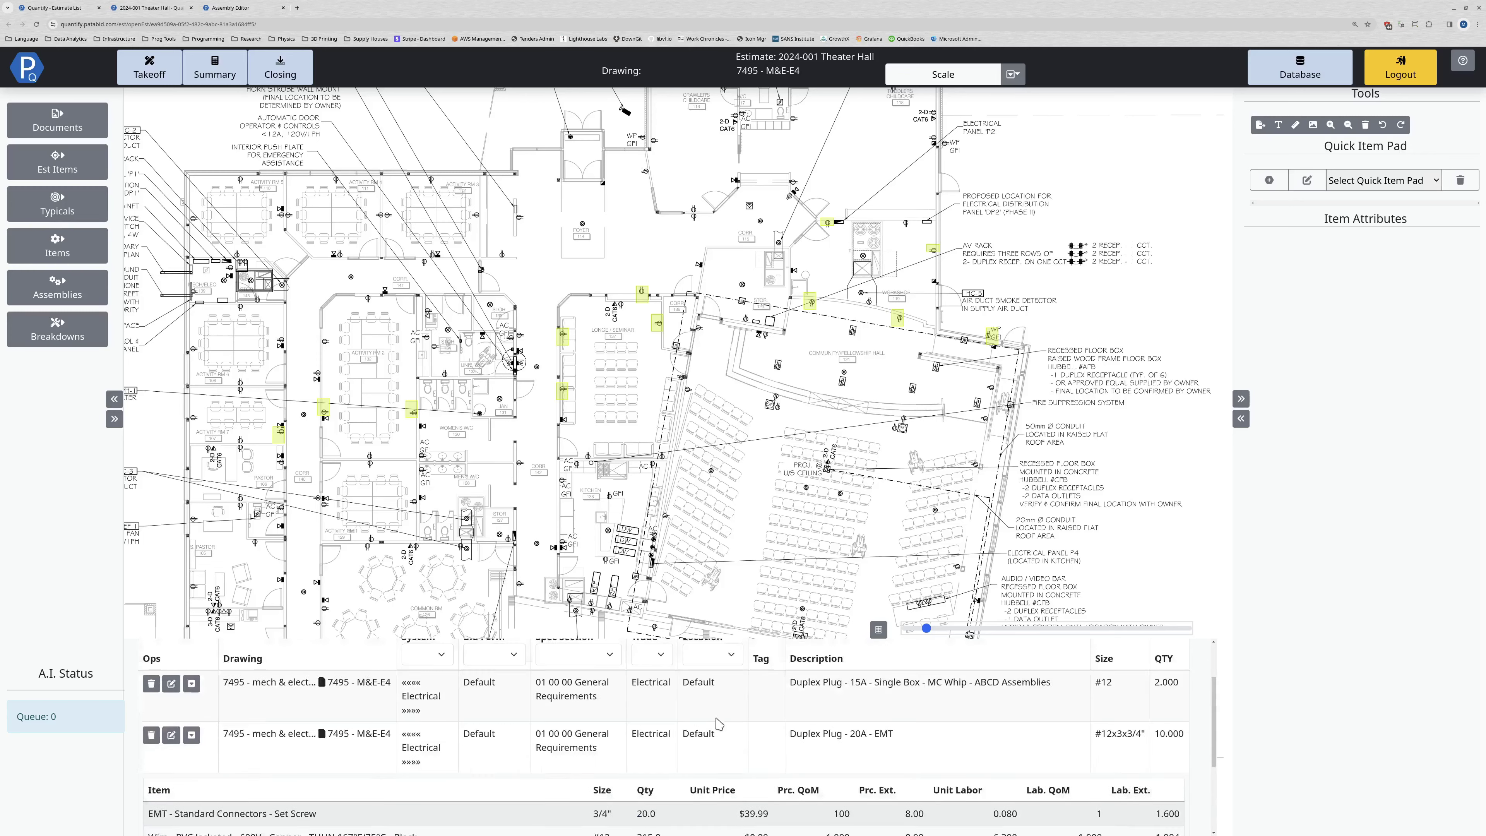
left_click(707, 645)
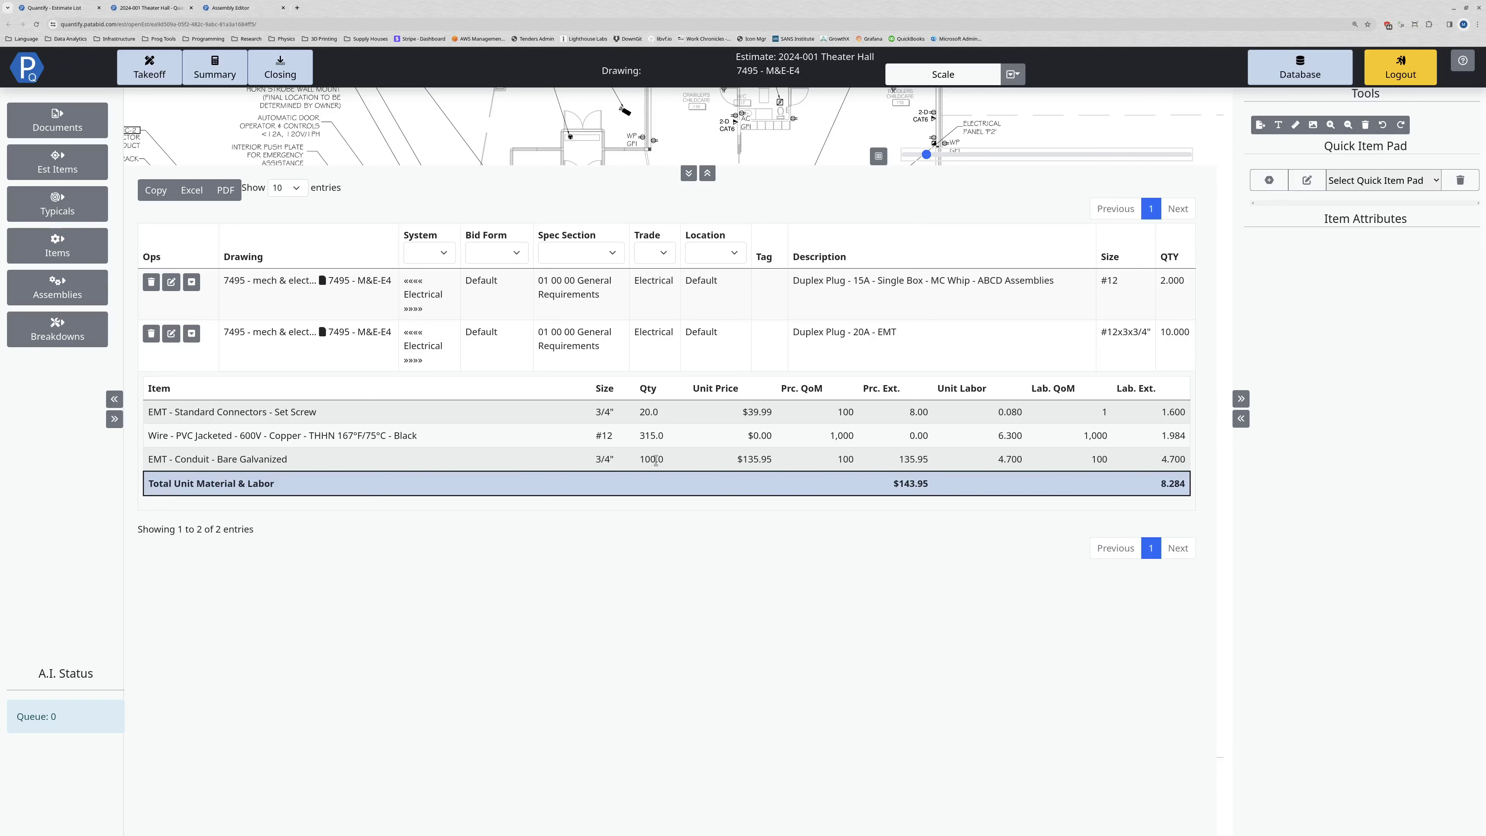
left_click(261, 10)
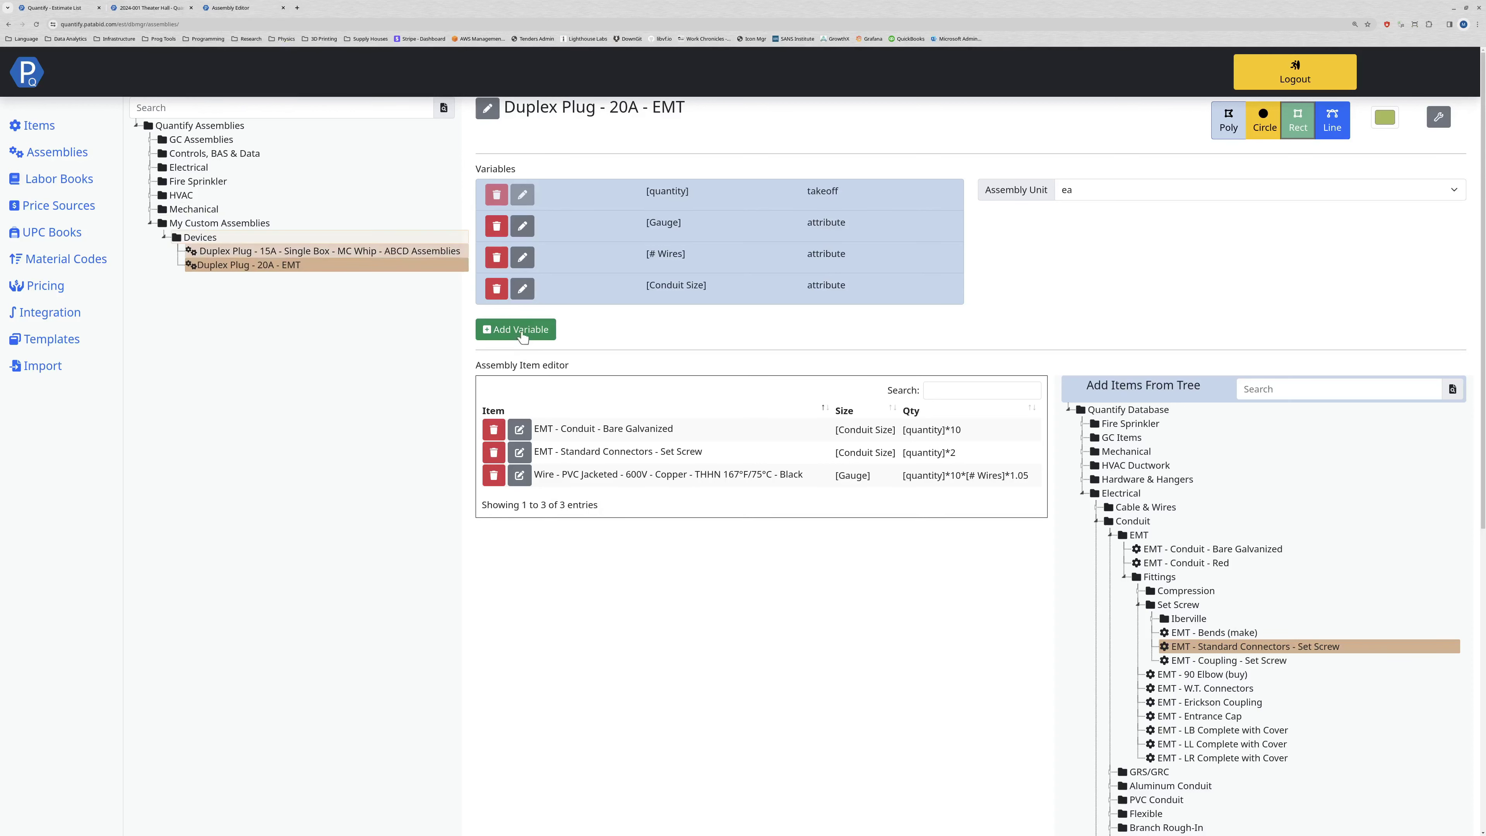